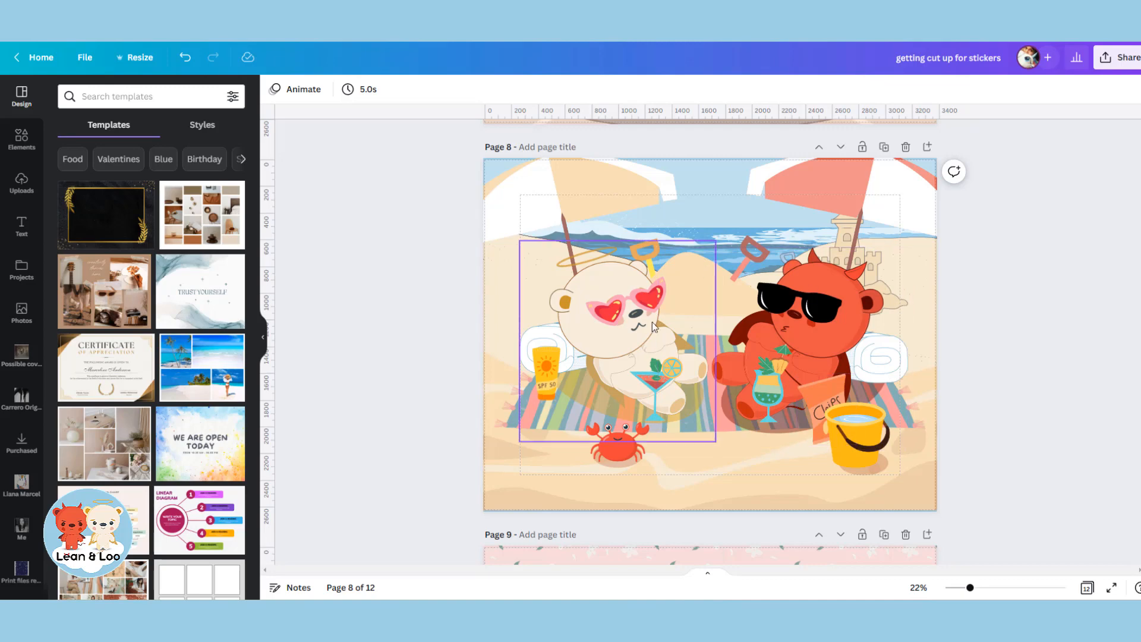
scroll(952, 355, down, 7)
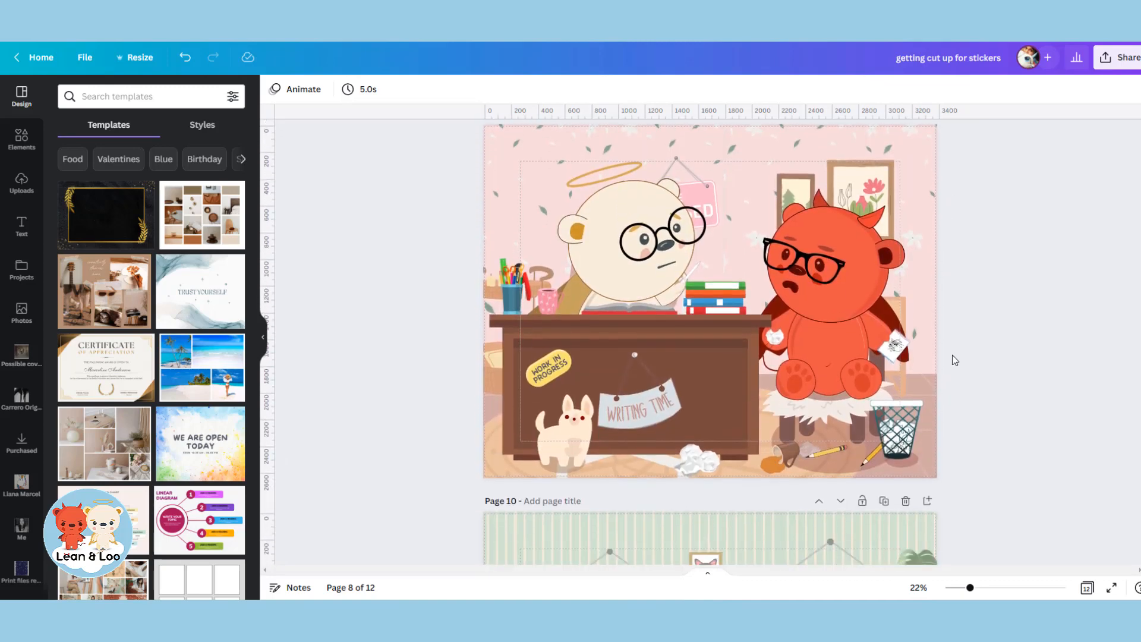
scroll(952, 355, down, 6)
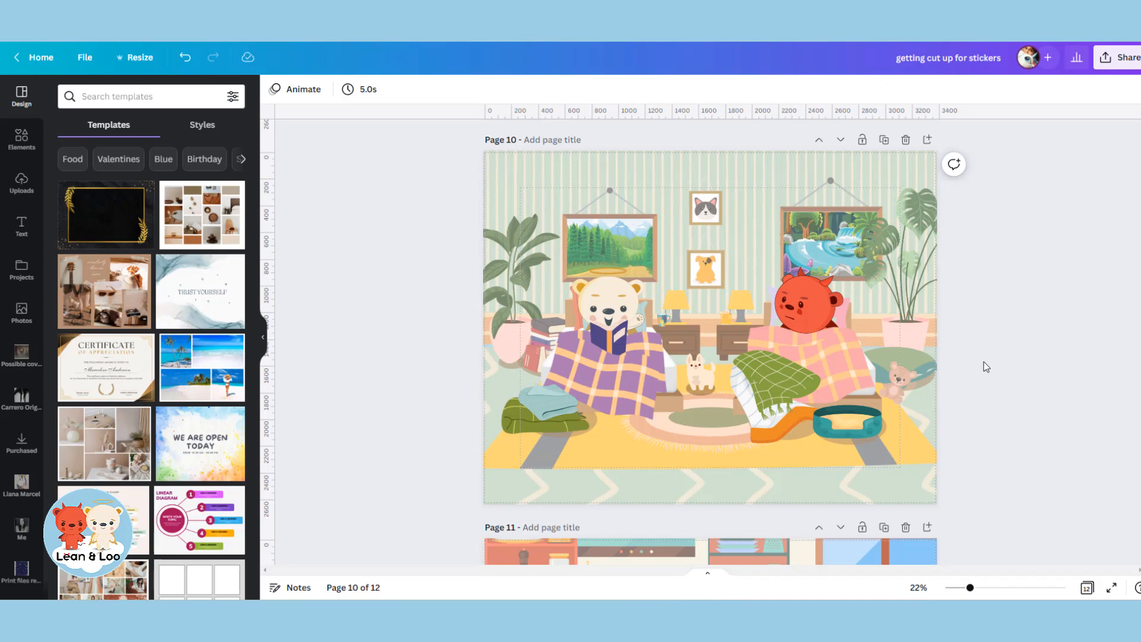
scroll(986, 367, down, 6)
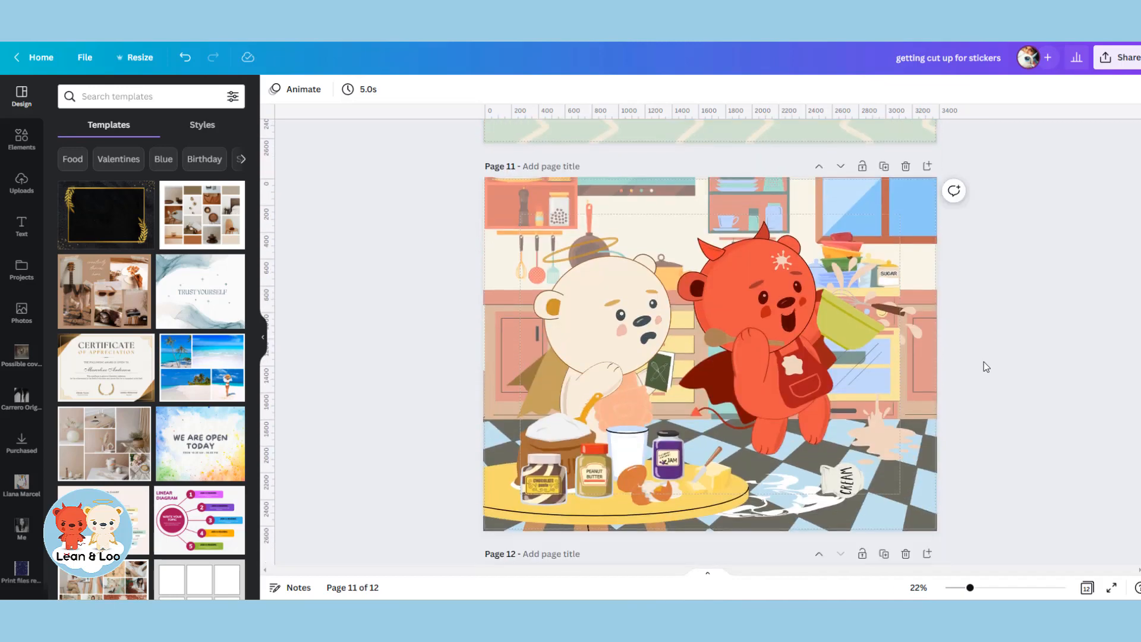
scroll(983, 364, down, 6)
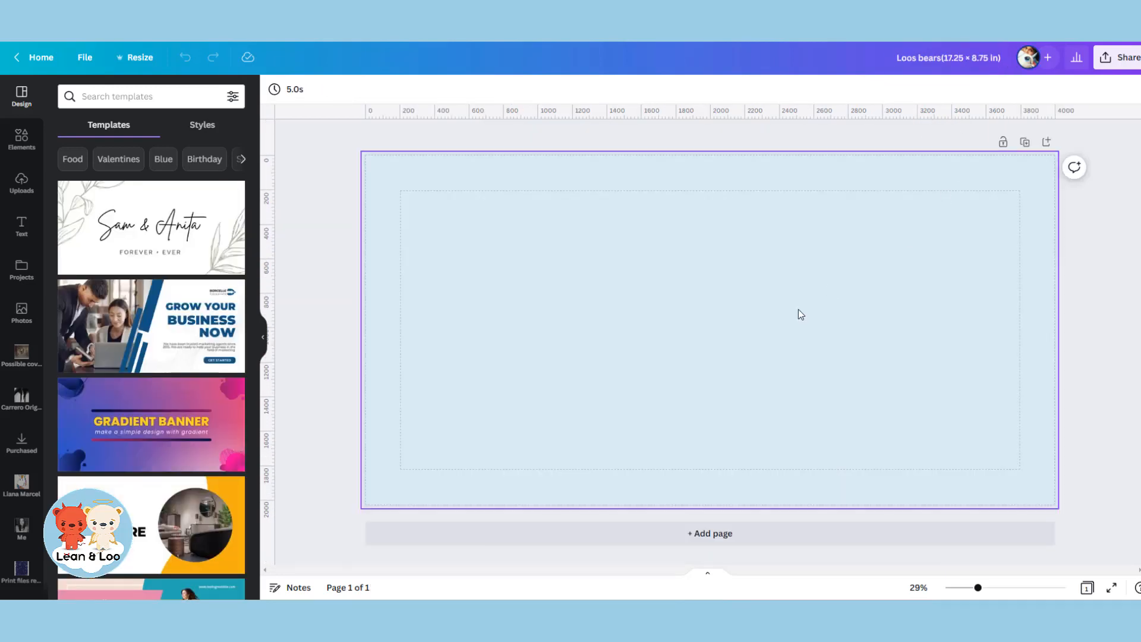
Add the white bear in the pink dress from the uploaded images, enlarge it and place it in the page's left half.
click(781, 329)
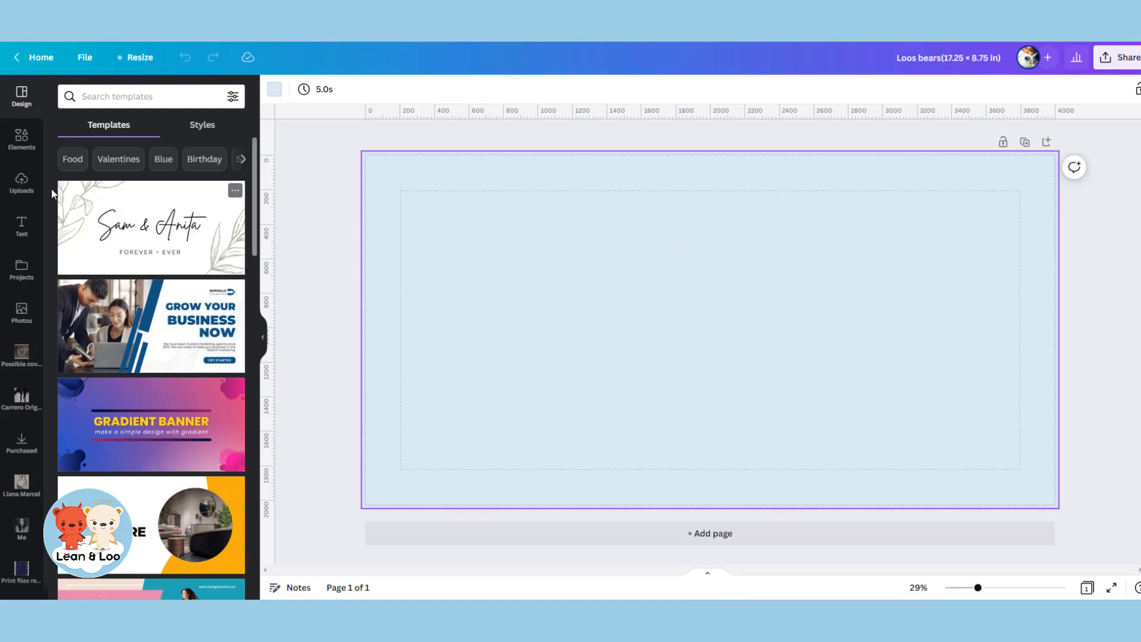
click(22, 192)
scroll(208, 330, down, 10)
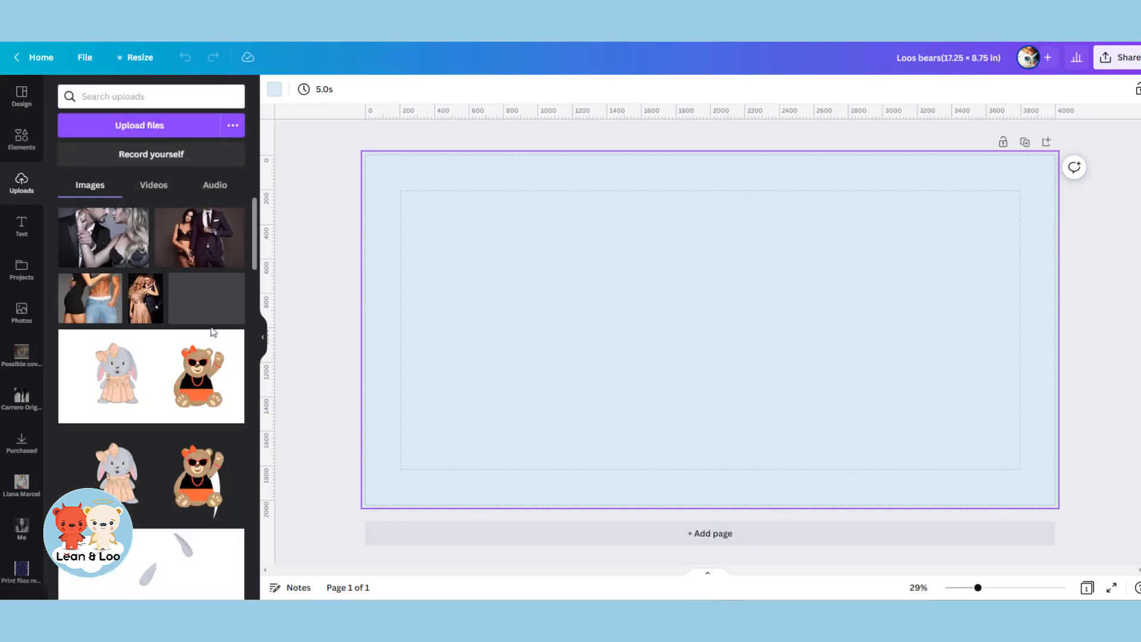
scroll(203, 341, down, 10)
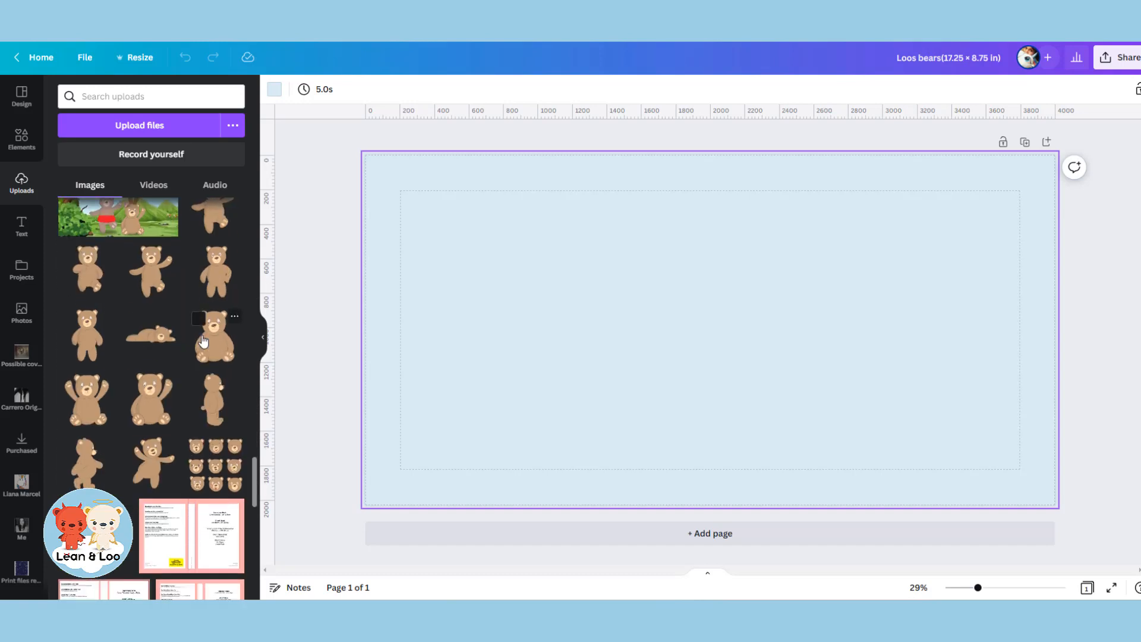
scroll(203, 341, down, 10)
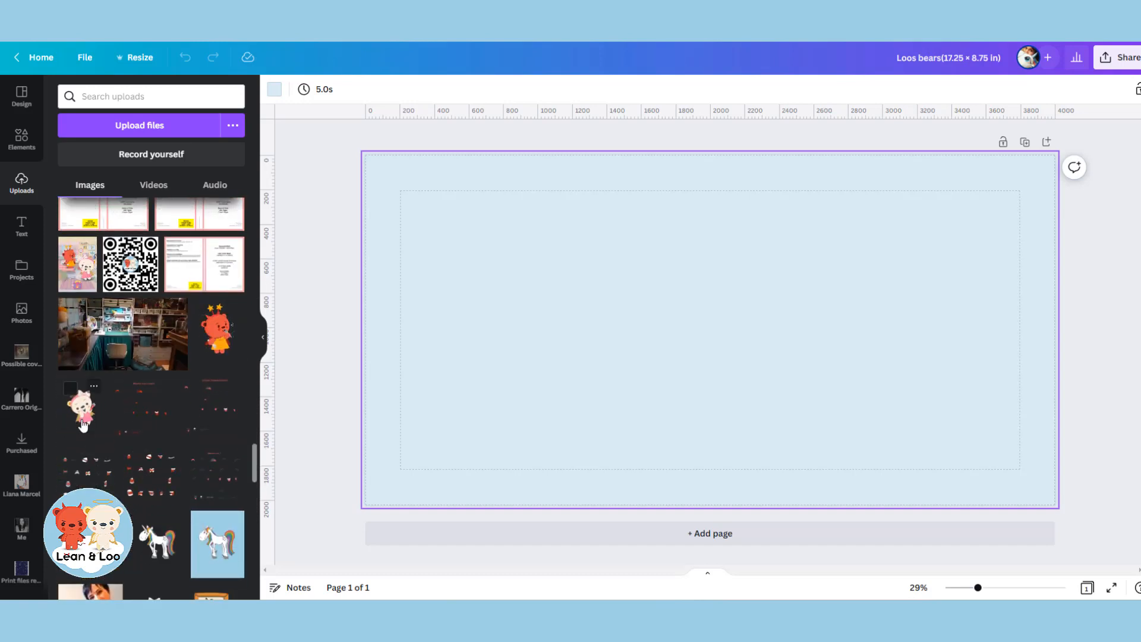
click(84, 423)
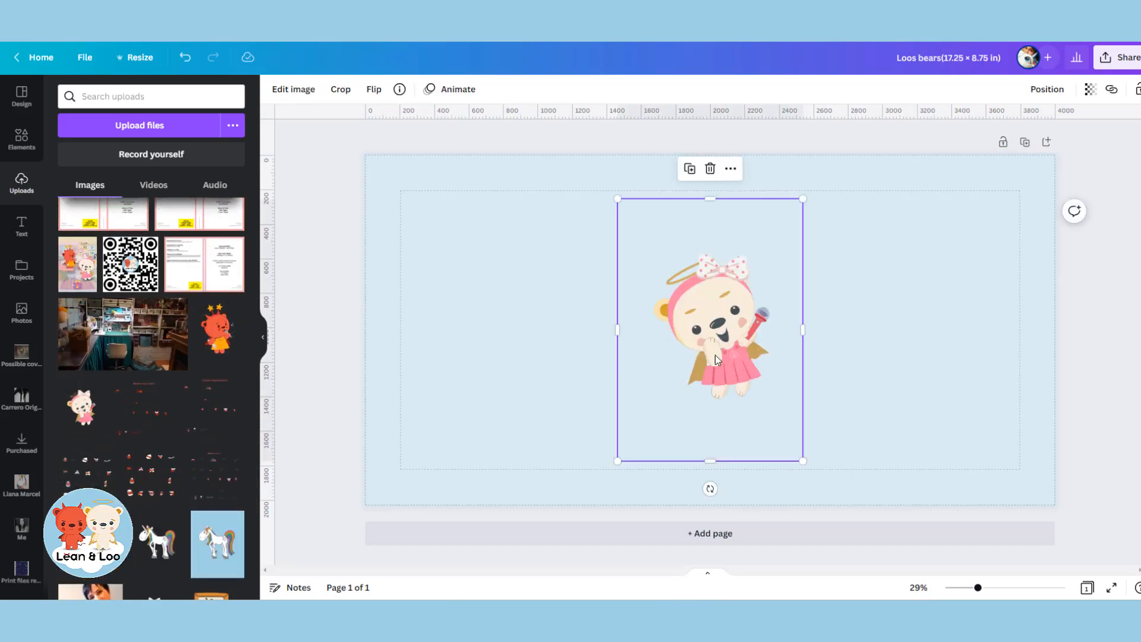
drag(715, 359, 576, 282)
drag(664, 383, 823, 558)
drag(662, 340, 622, 328)
Add the uploaded red bear in the orange dress, enlarge it and place it beside the white bear.
click(213, 343)
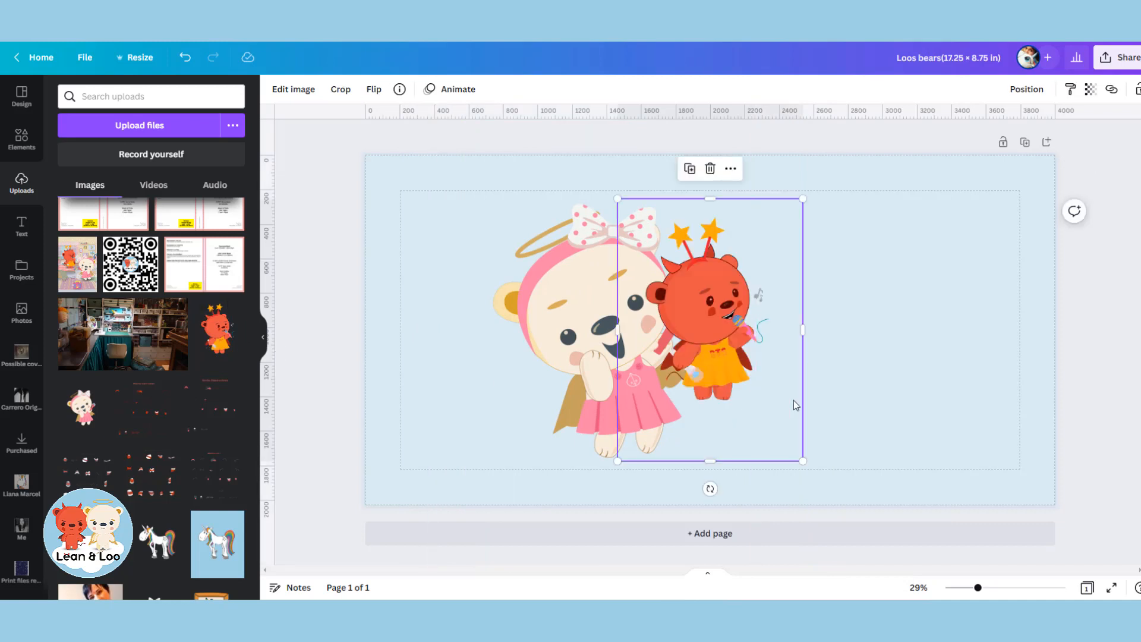
drag(727, 363, 820, 334)
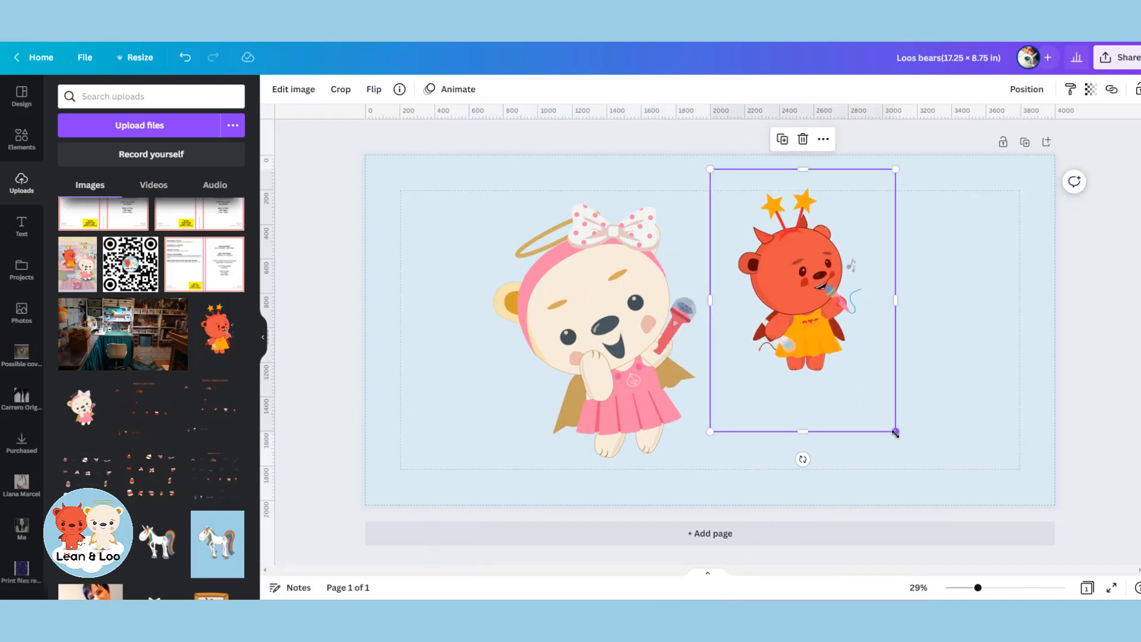
drag(896, 433, 976, 545)
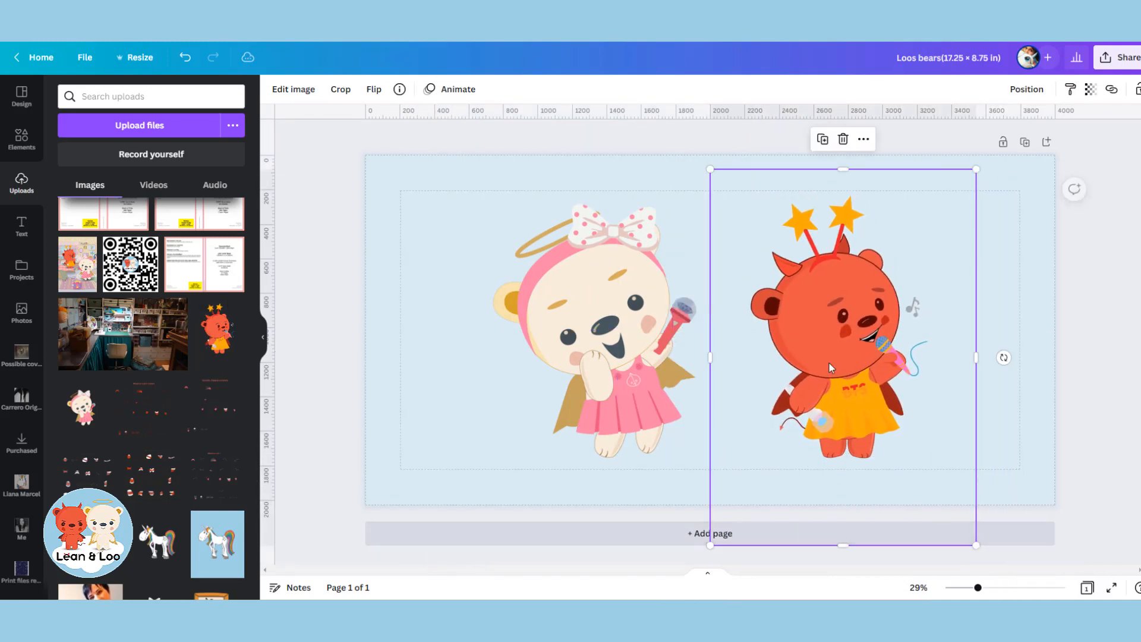
mouse_move(831, 368)
mouse_down()
mouse_move(757, 369)
mouse_move(826, 360)
mouse_up()
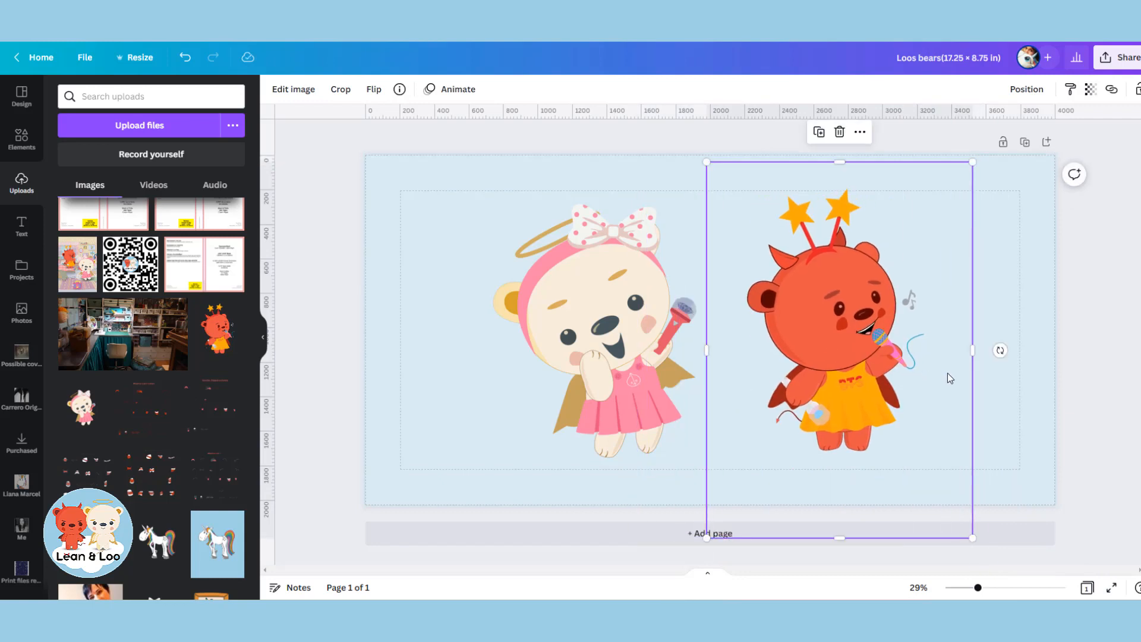
Delete both bears from the page and add a second page to the design.
drag(1001, 400, 640, 303)
key(Delete)
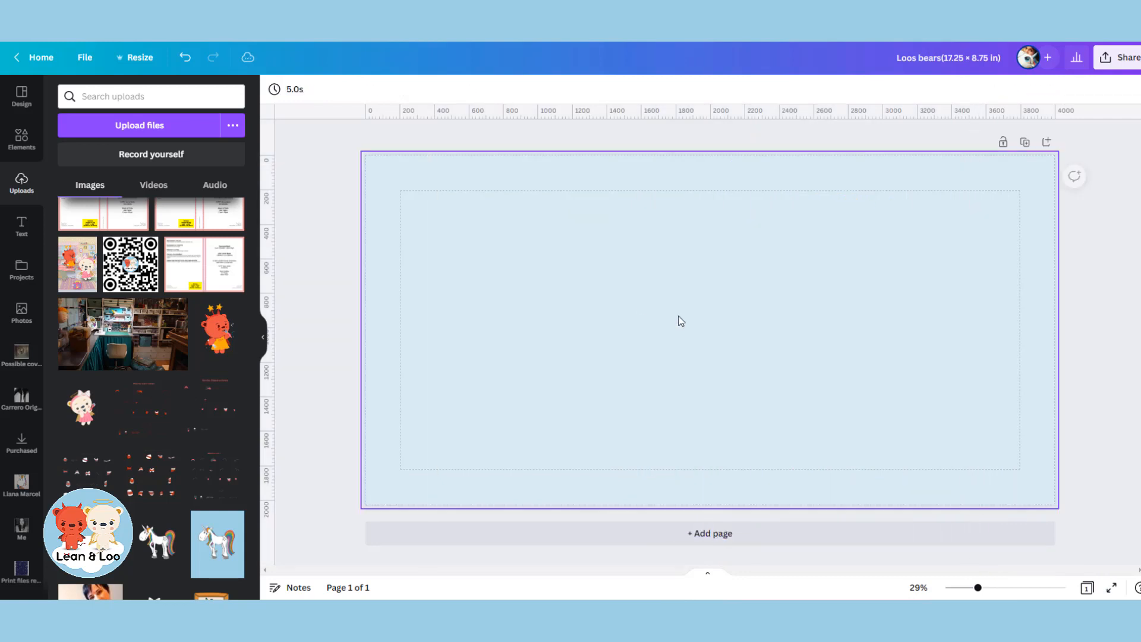
click(741, 527)
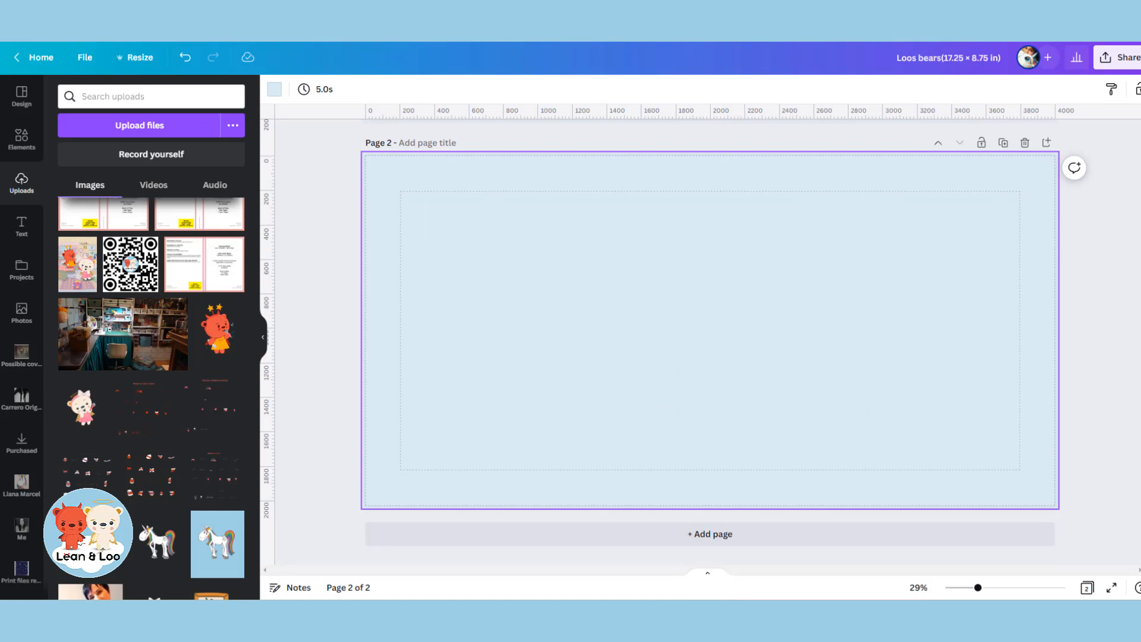
Switch to the "lean and loo stickers" design and copy the two bears with the selfie stick from page 1.
click(504, 7)
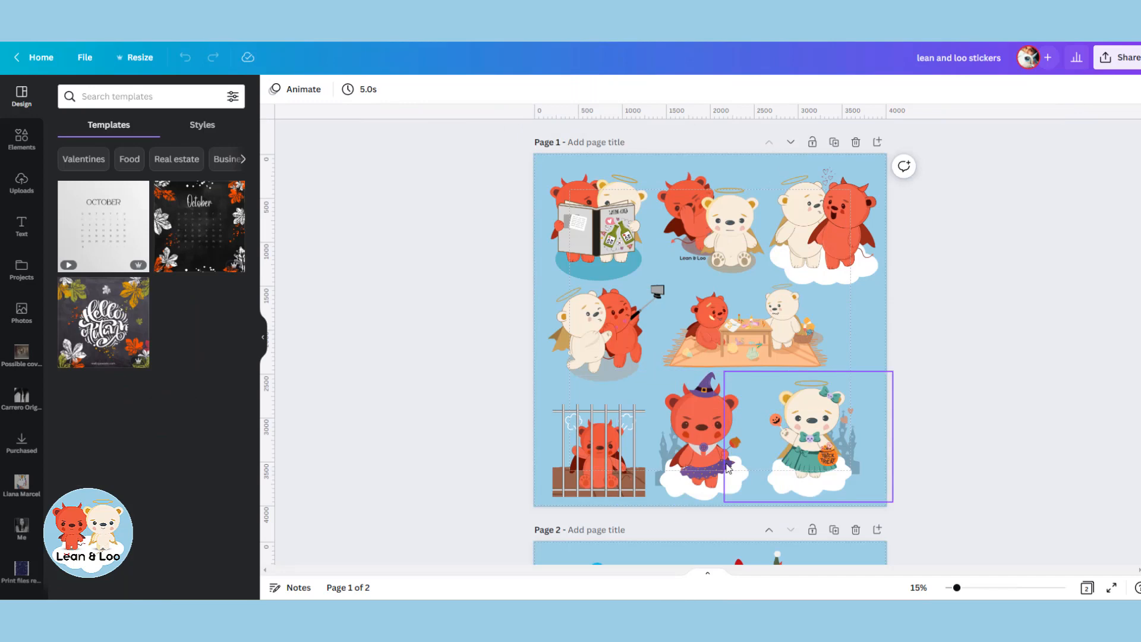
scroll(727, 467, down, 5)
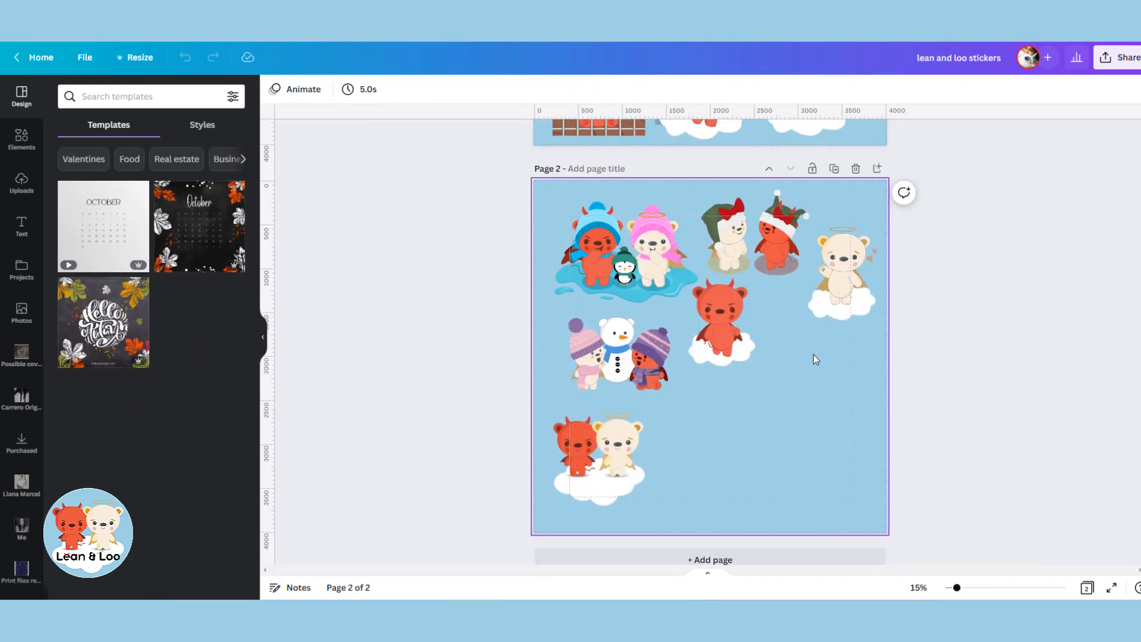
scroll(672, 400, up, 3)
scroll(670, 411, up, 2)
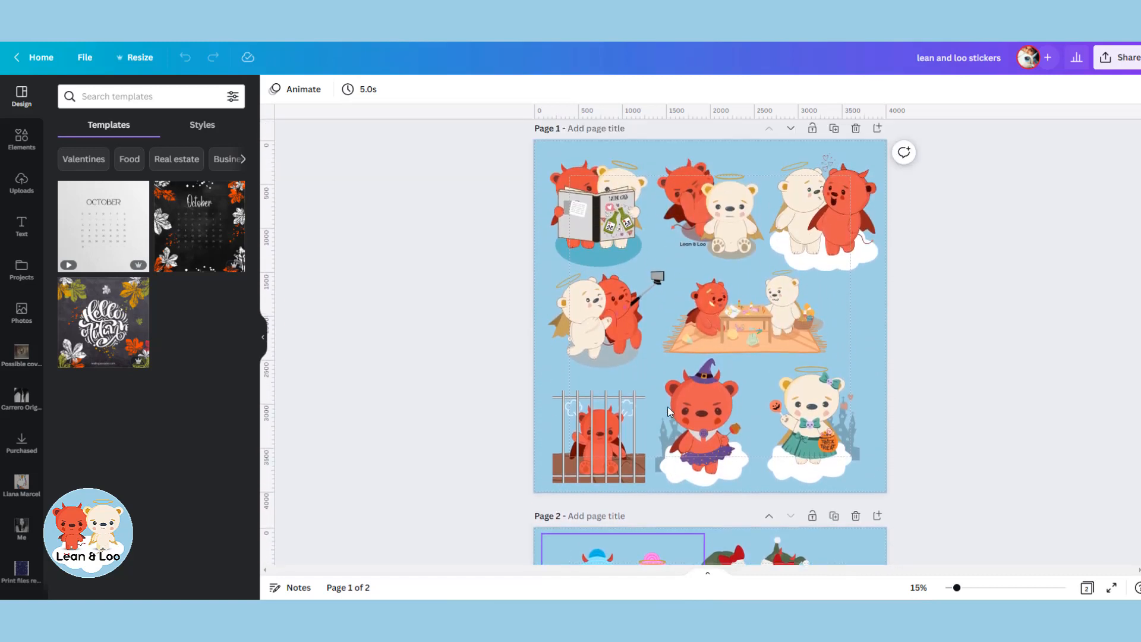
click(613, 337)
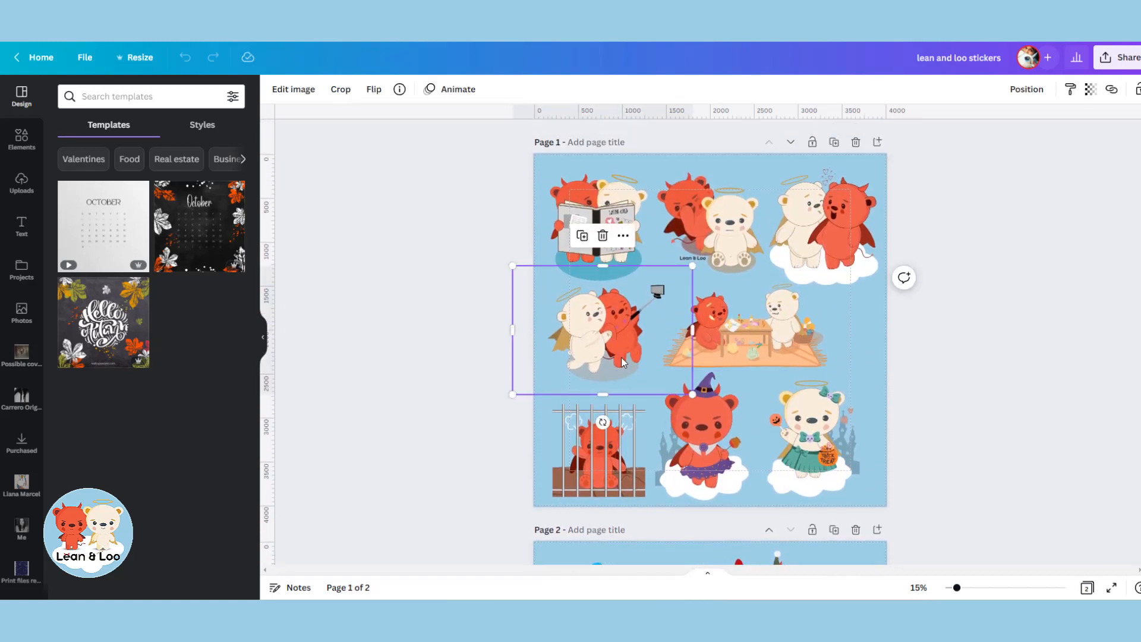
right_click(626, 339)
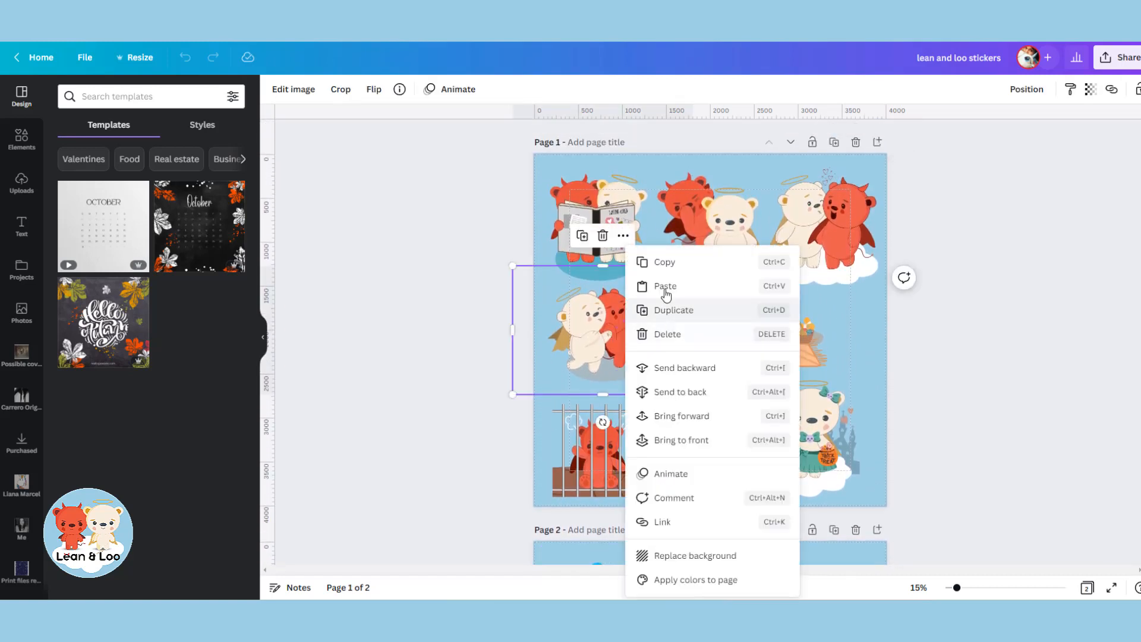
click(668, 261)
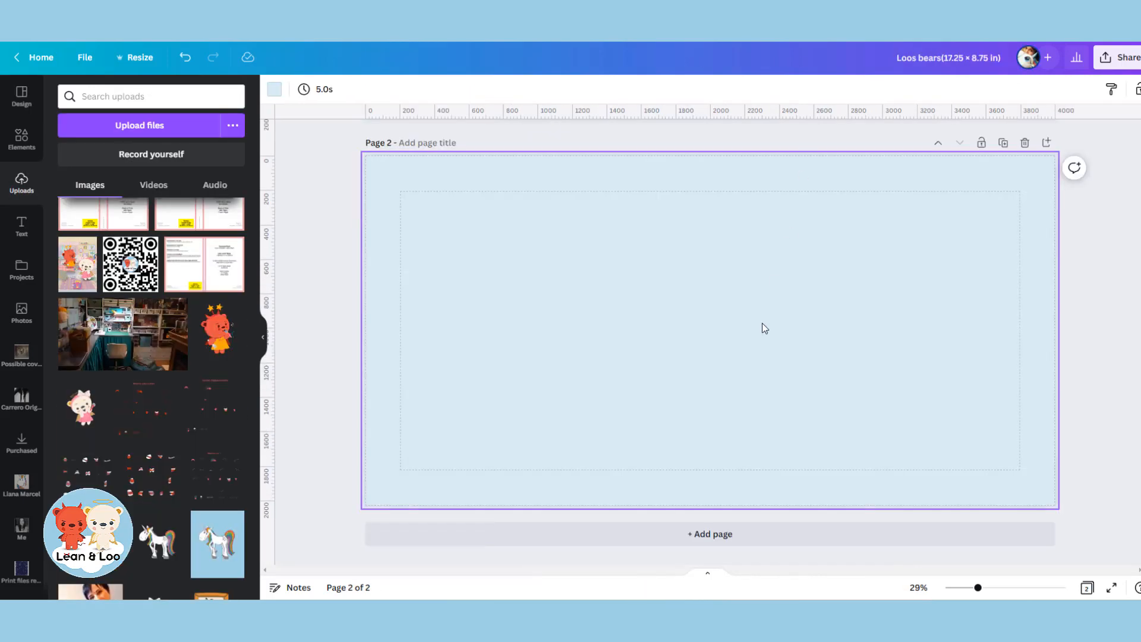
Paste the selfie bears onto page 2 of the Loos bears design, enlarge them to nearly the page height and centre them.
right_click(763, 324)
click(799, 361)
drag(673, 333, 804, 367)
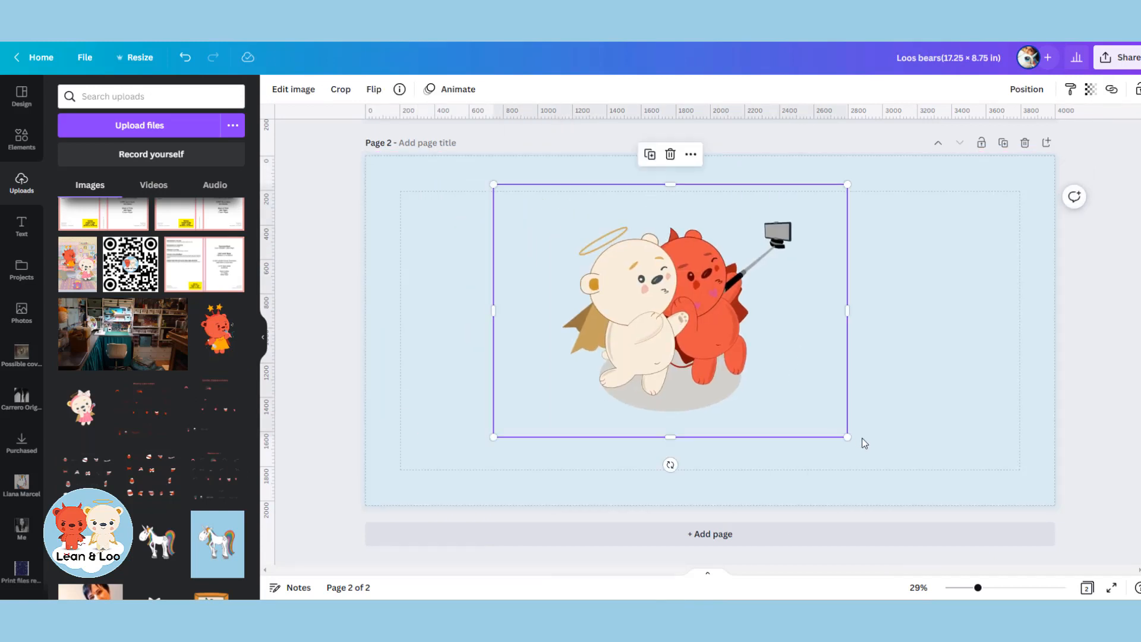
drag(849, 435, 987, 523)
drag(902, 436, 856, 382)
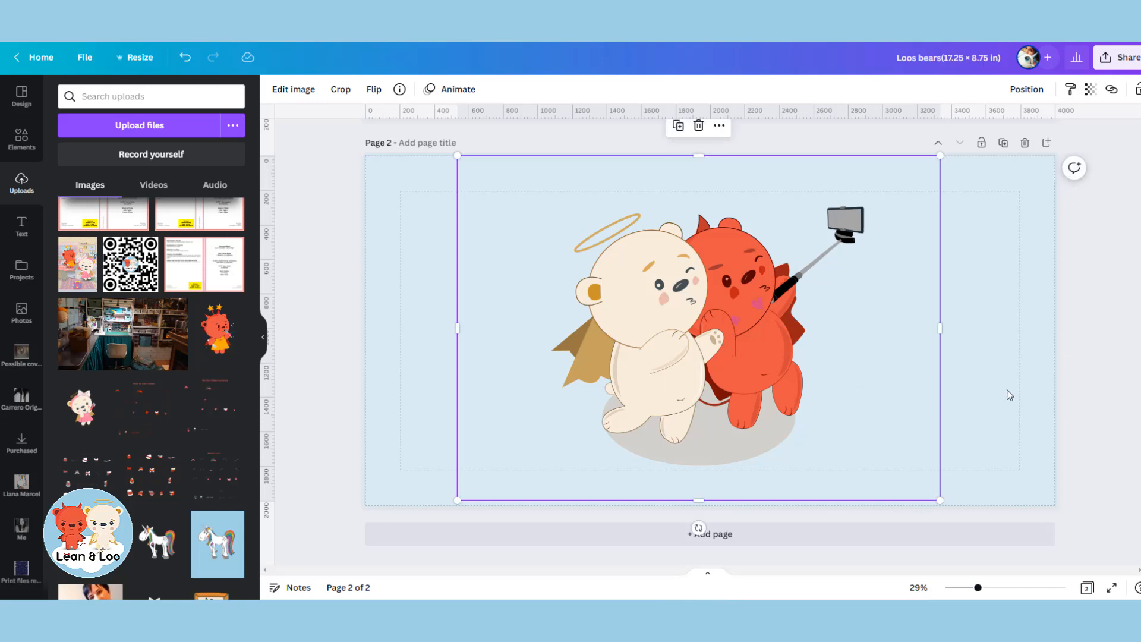
For page 1, search the elements library for "scene" and show all matching graphics.
scroll(1009, 396, up, 6)
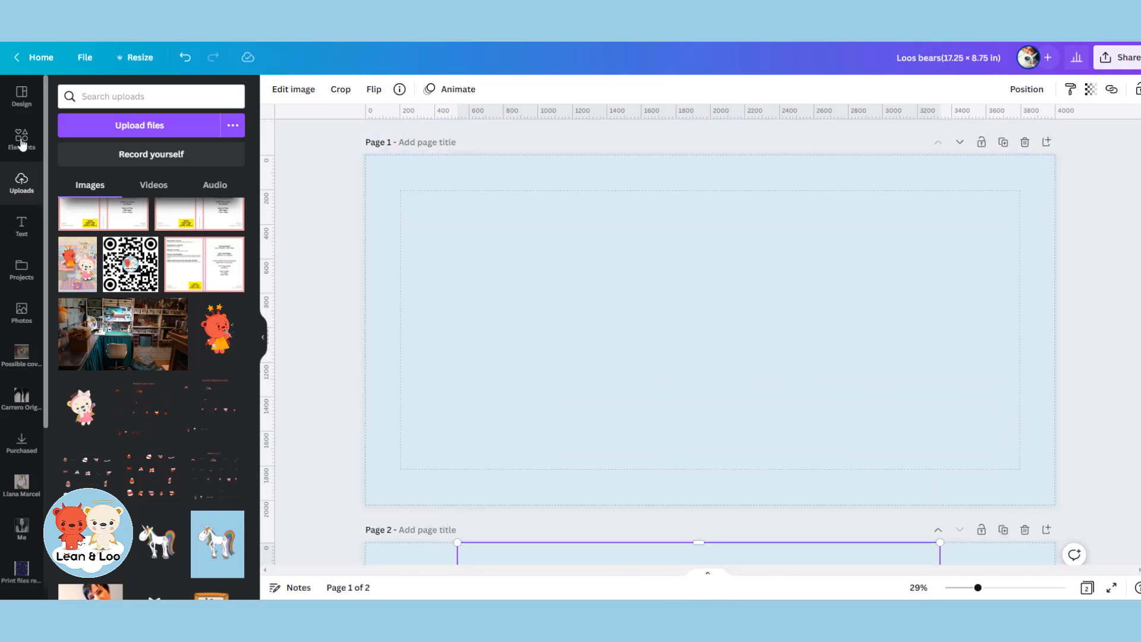
click(21, 138)
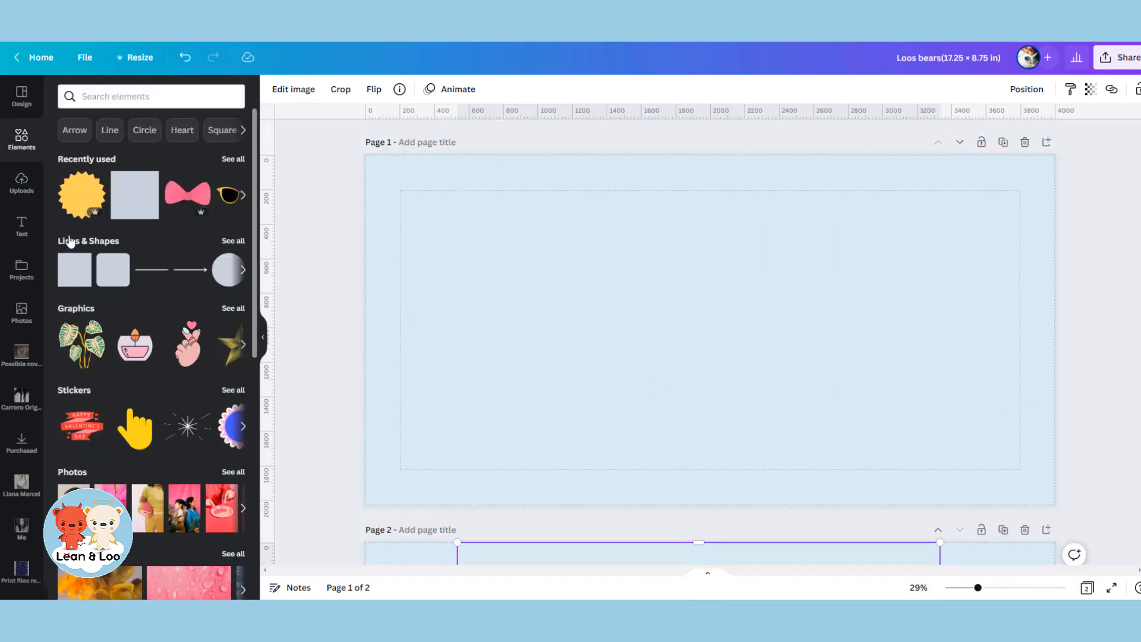
click(83, 96)
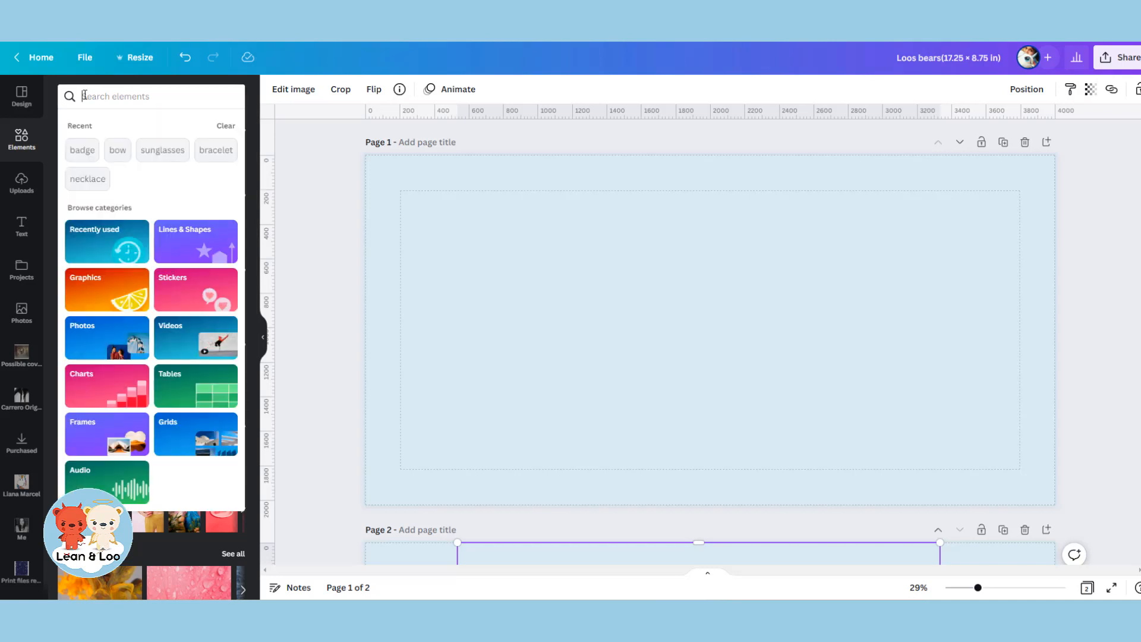
text(scene)
key(Return)
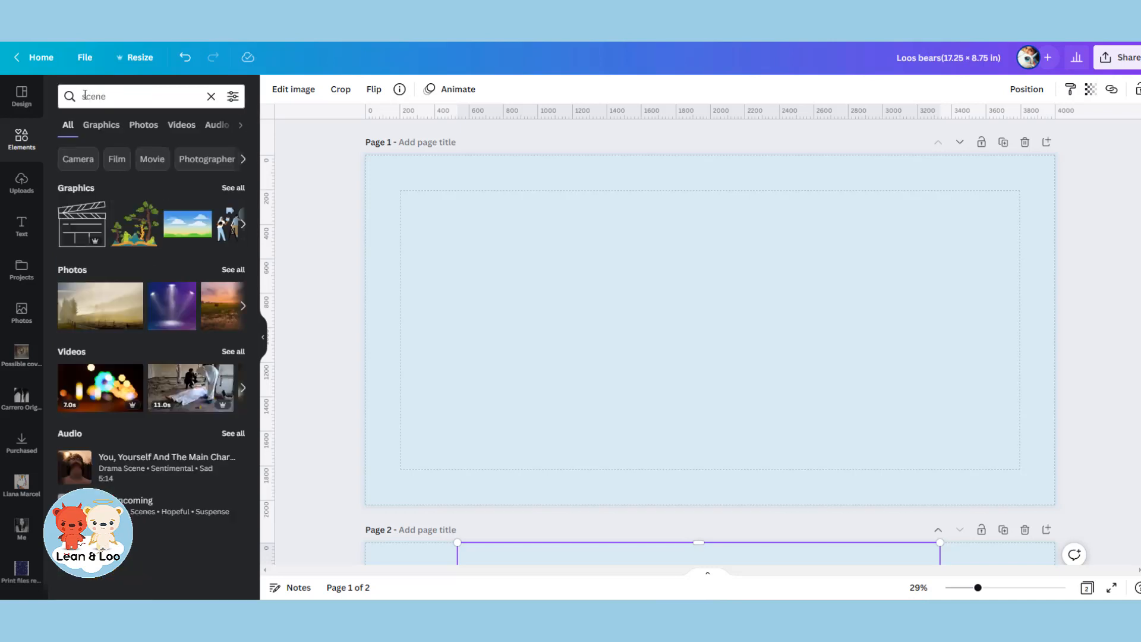
click(240, 192)
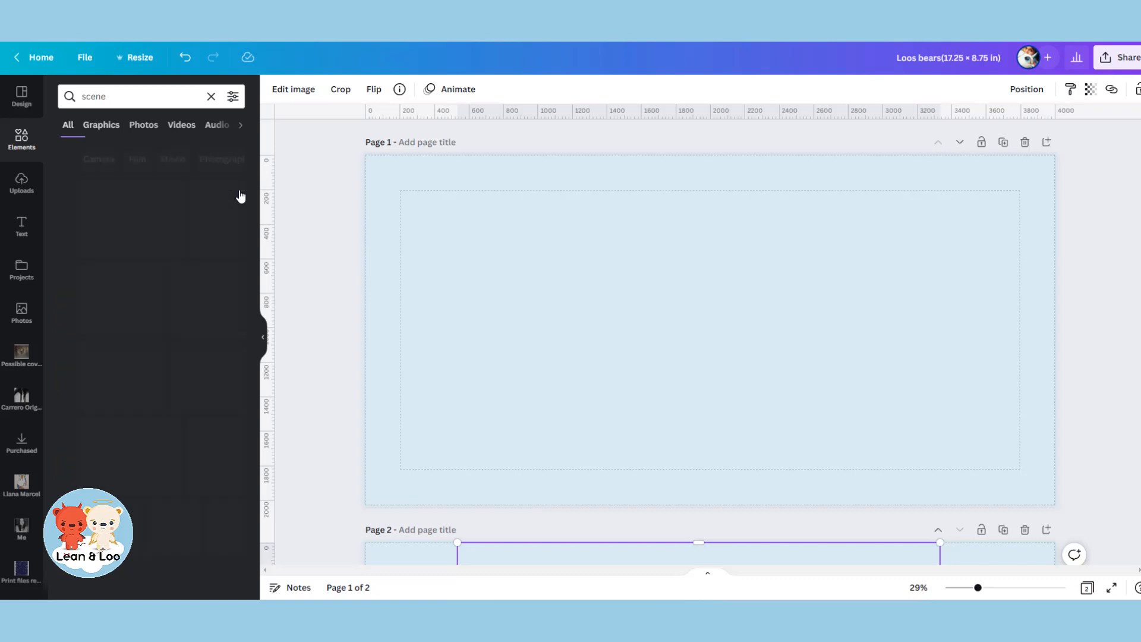
Add the round landscape graphic with sun, hills and trees to page 1, enlarge it to about 2,670 × 2,670 and centre it horizontally.
scroll(224, 257, down, 3)
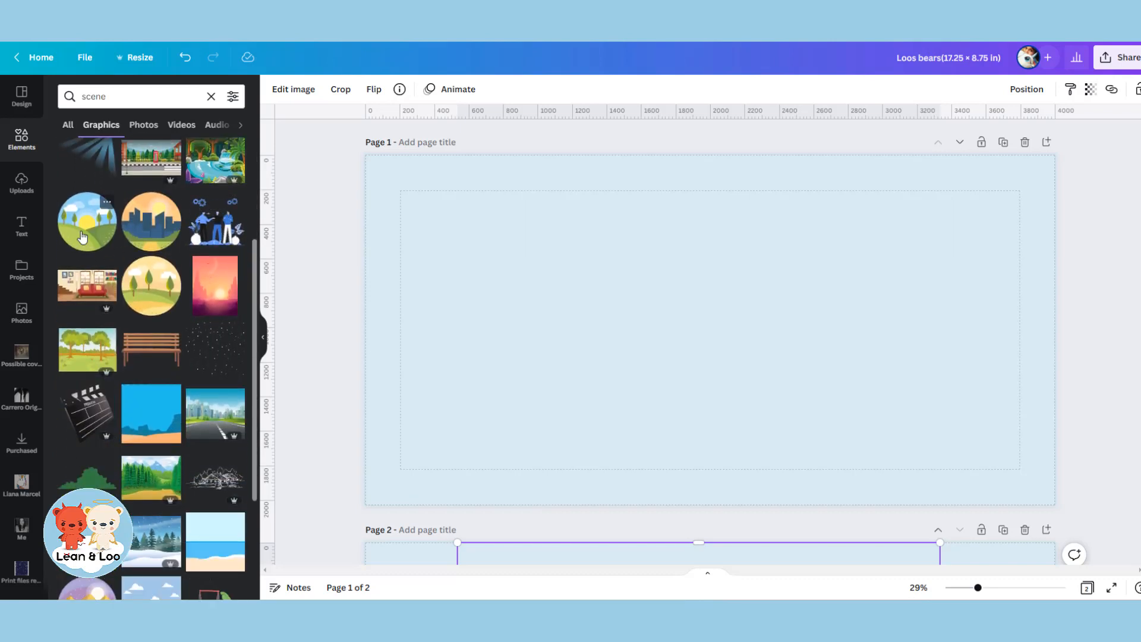
click(82, 237)
drag(730, 373, 685, 442)
drag(866, 422, 994, 474)
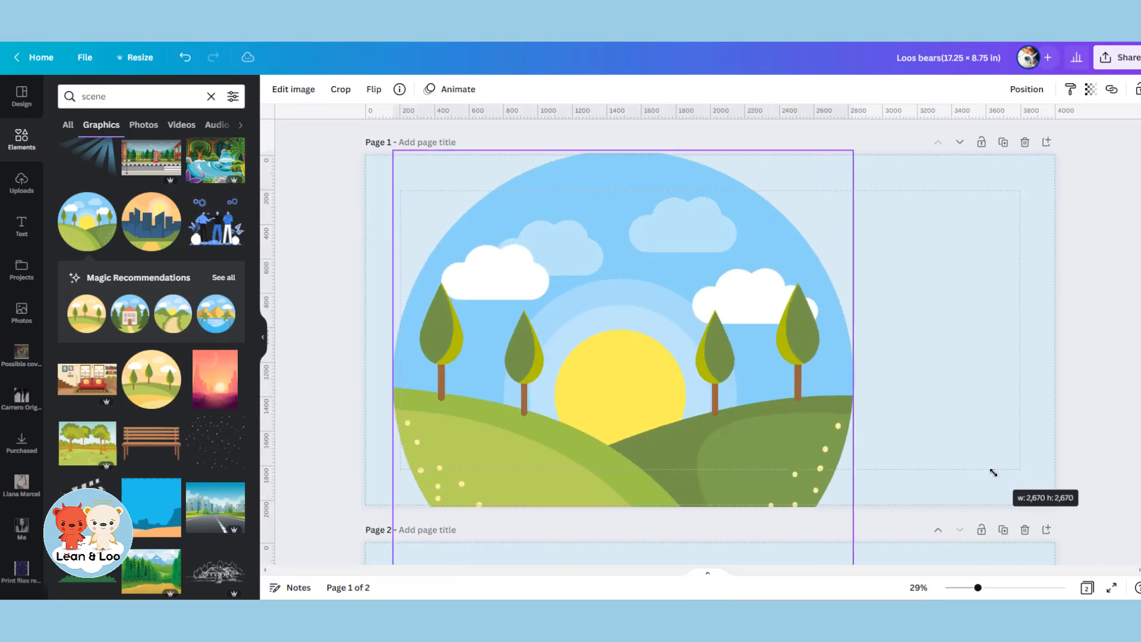
drag(811, 433, 894, 366)
Set page 1's background colour to #8BD2F6, sampled from the sky of the round landscape graphic.
click(996, 236)
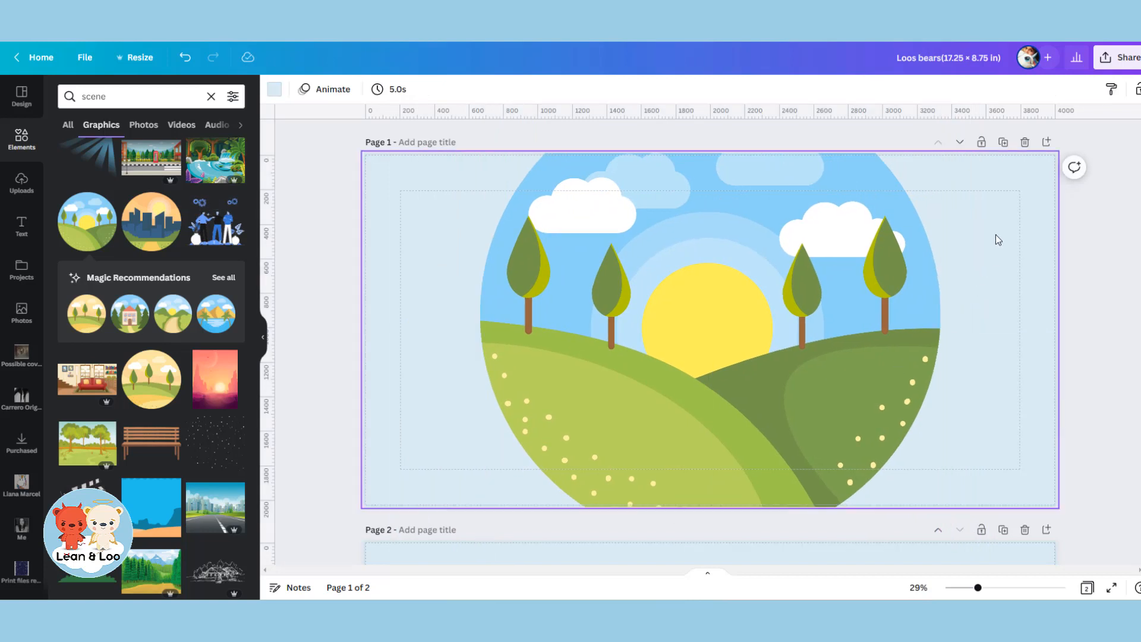
click(274, 91)
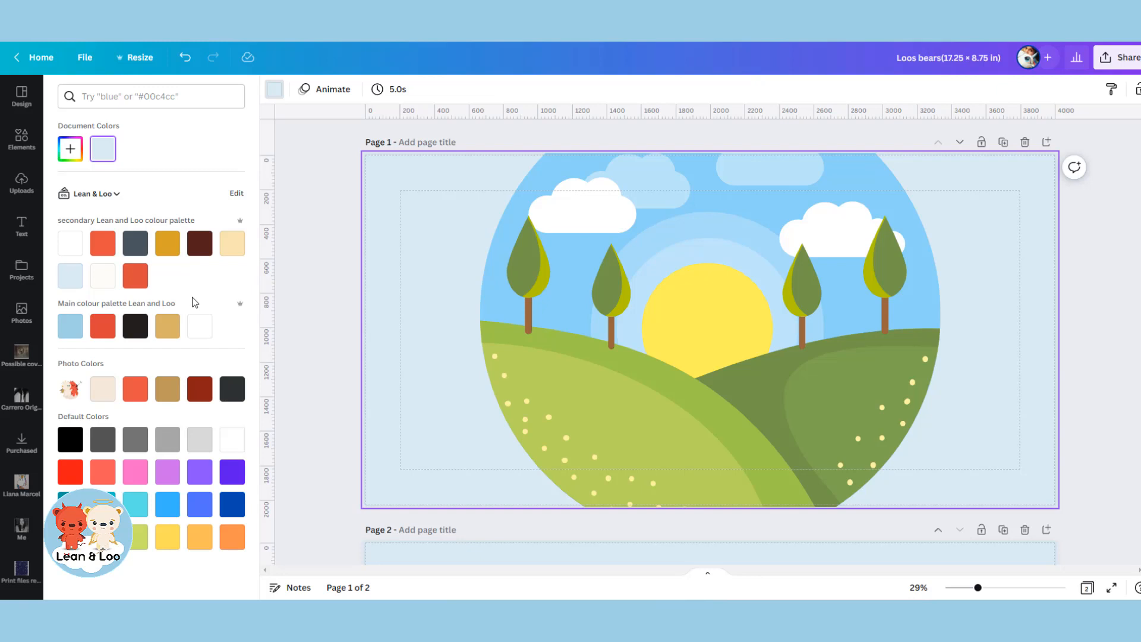
click(70, 148)
click(216, 273)
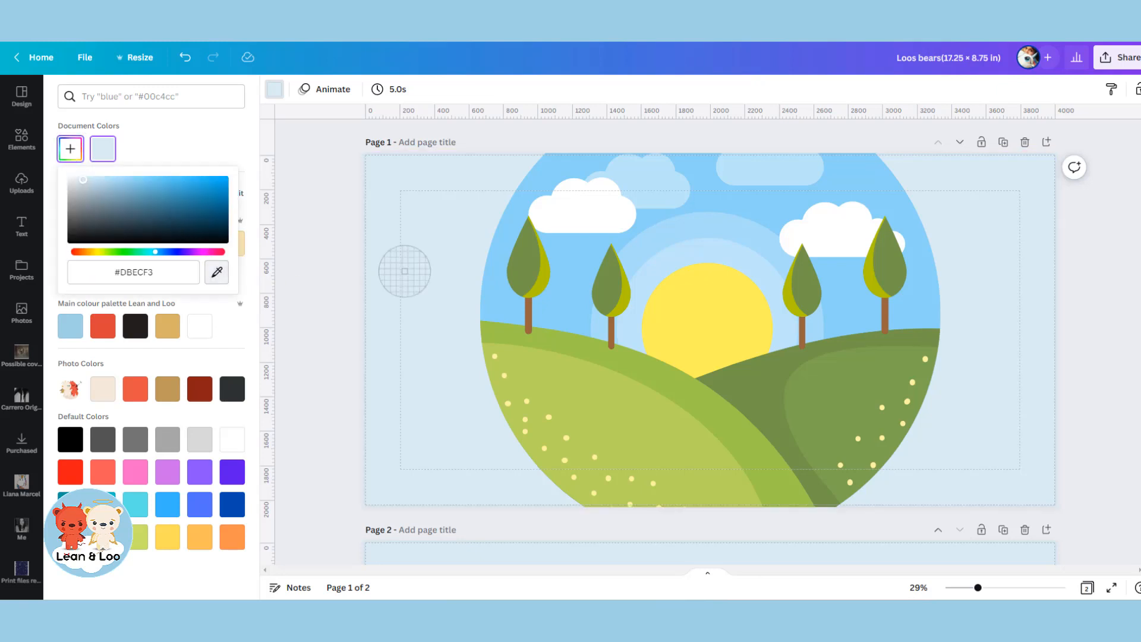
click(504, 230)
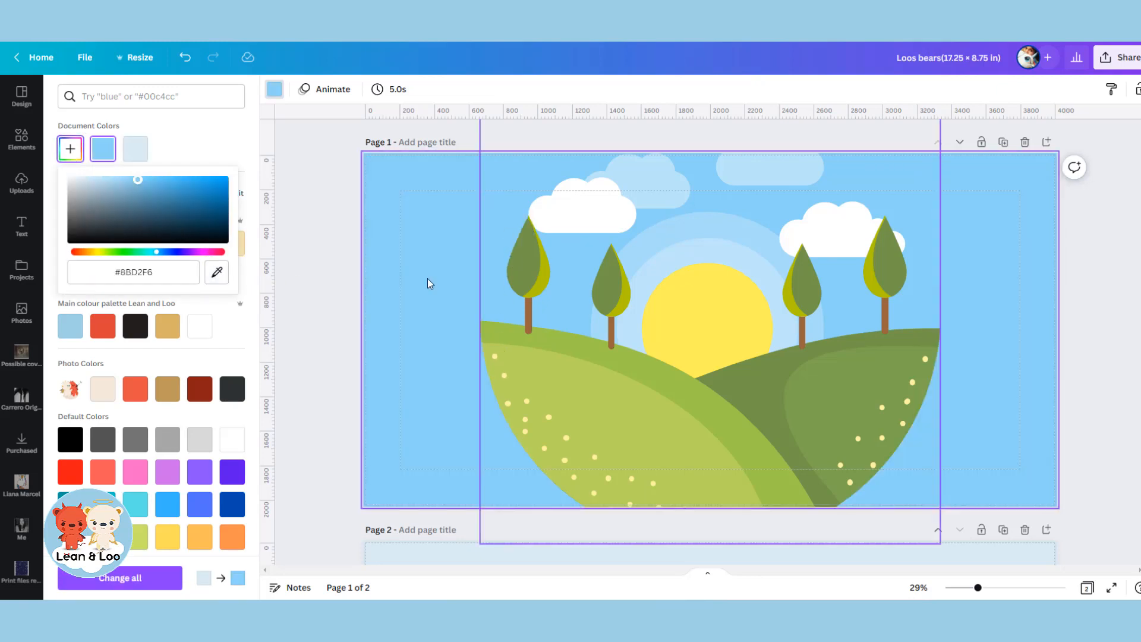
Add a circle shape to page 1, enlarge it to about 2,330 px wide and place it as a hill over the page's lower-left corner.
click(19, 148)
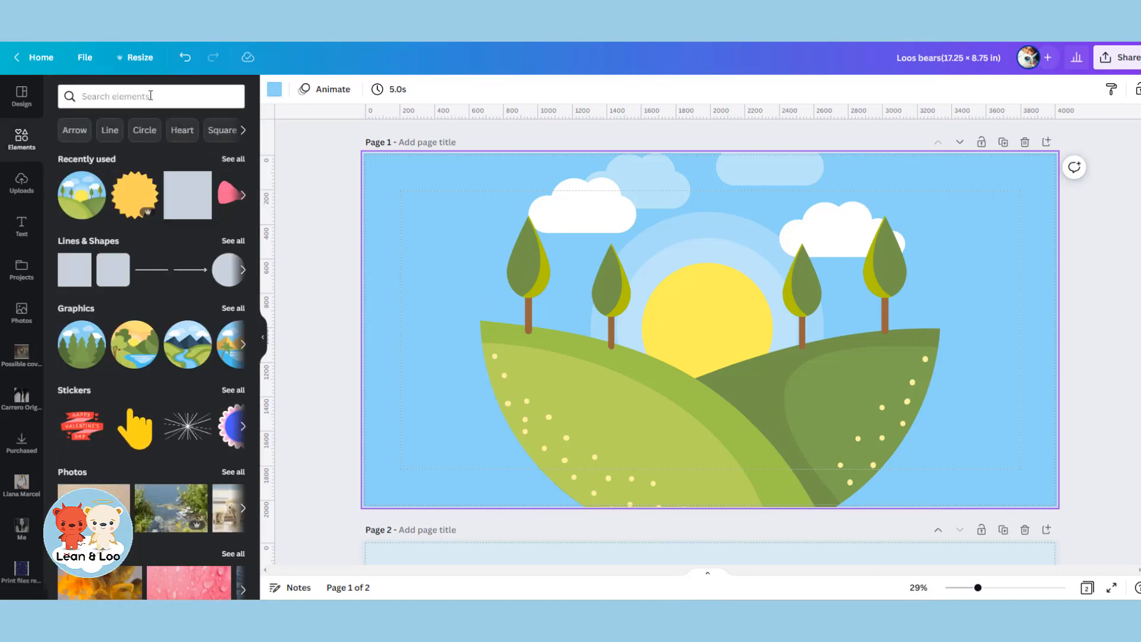
click(229, 269)
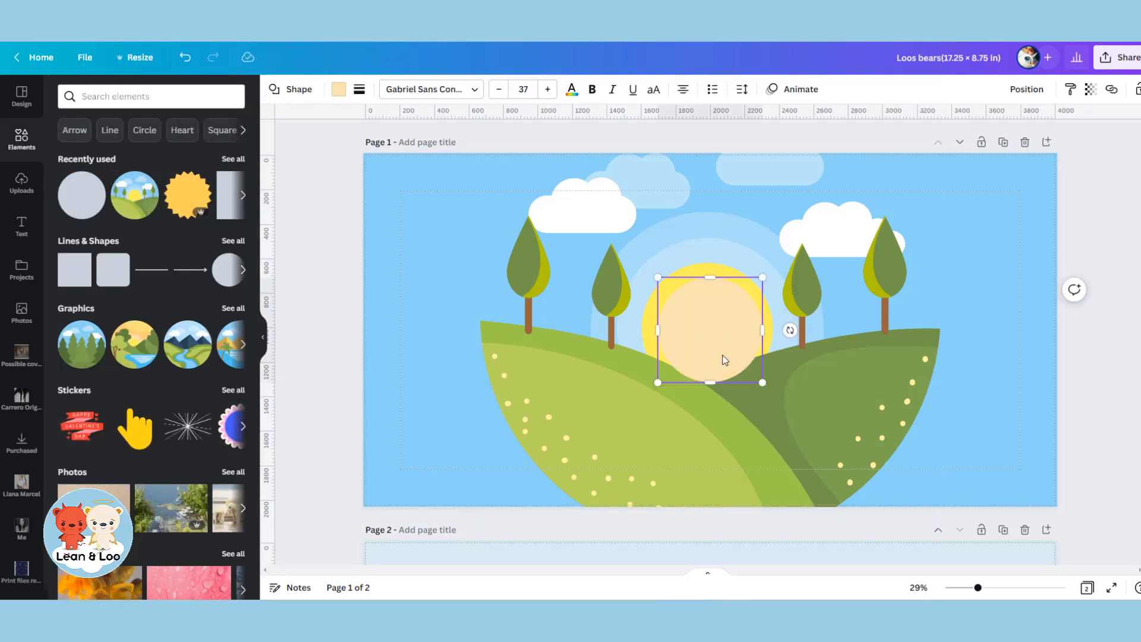
drag(725, 360, 399, 398)
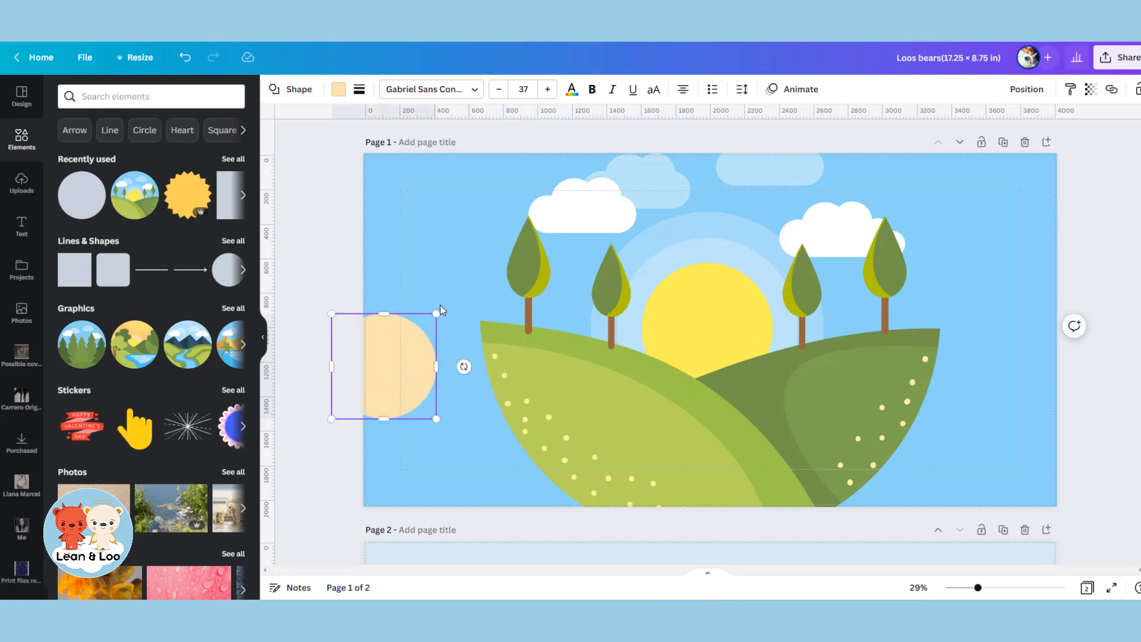
drag(436, 310, 897, 173)
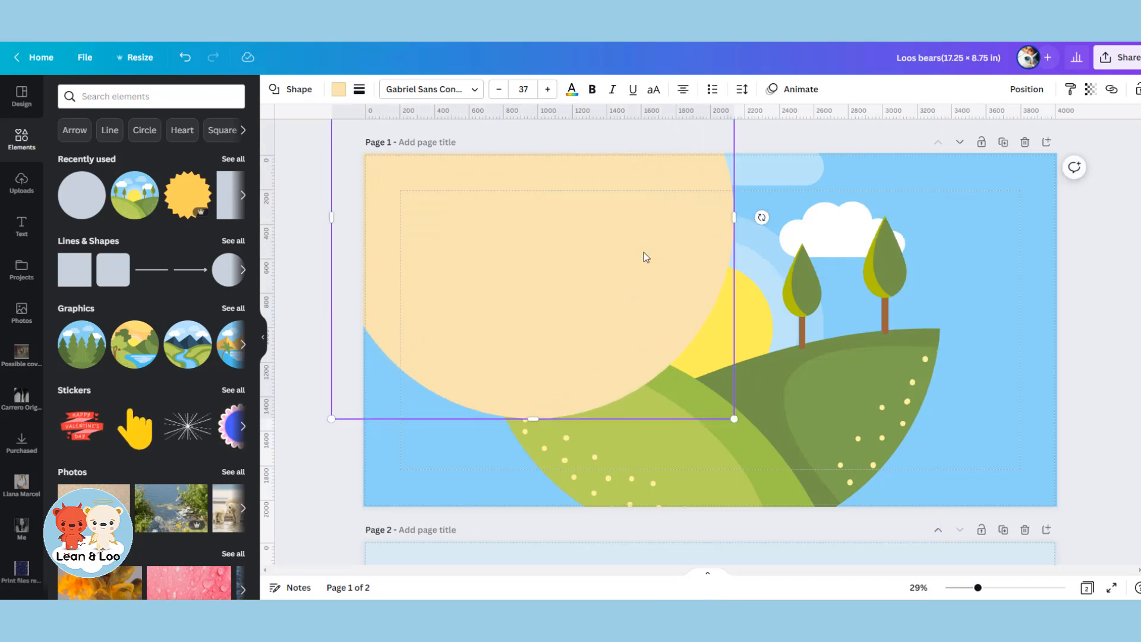
drag(644, 255, 585, 521)
drag(583, 618, 540, 550)
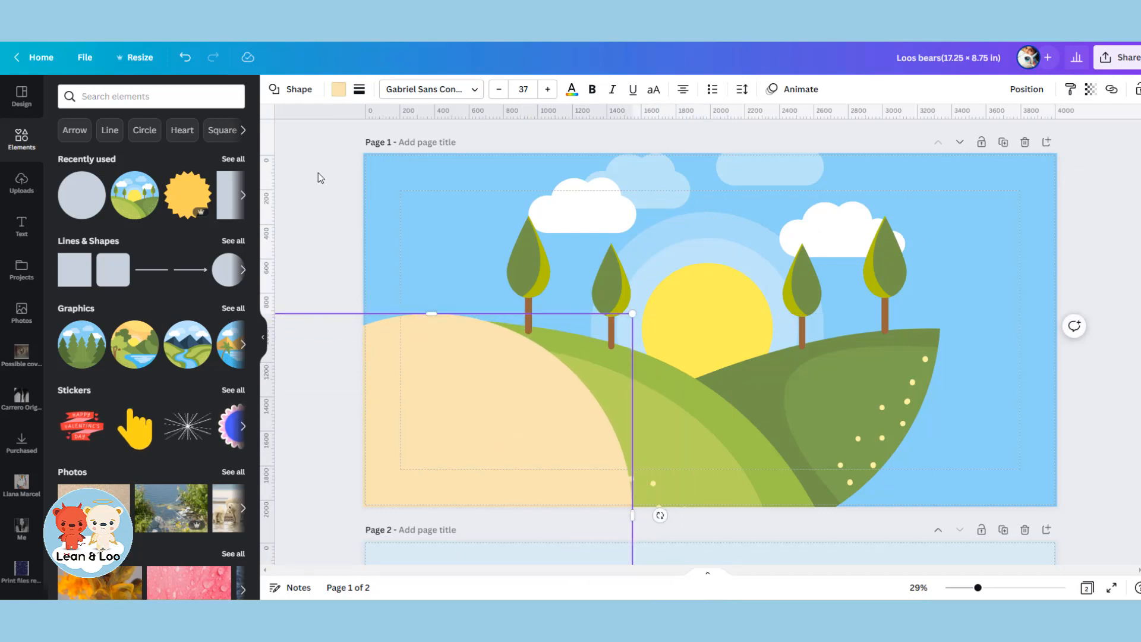
Fill the circle with light green #B8D15C sampled from the left hill, send it behind the landscape graphic and nudge it slightly down.
click(339, 89)
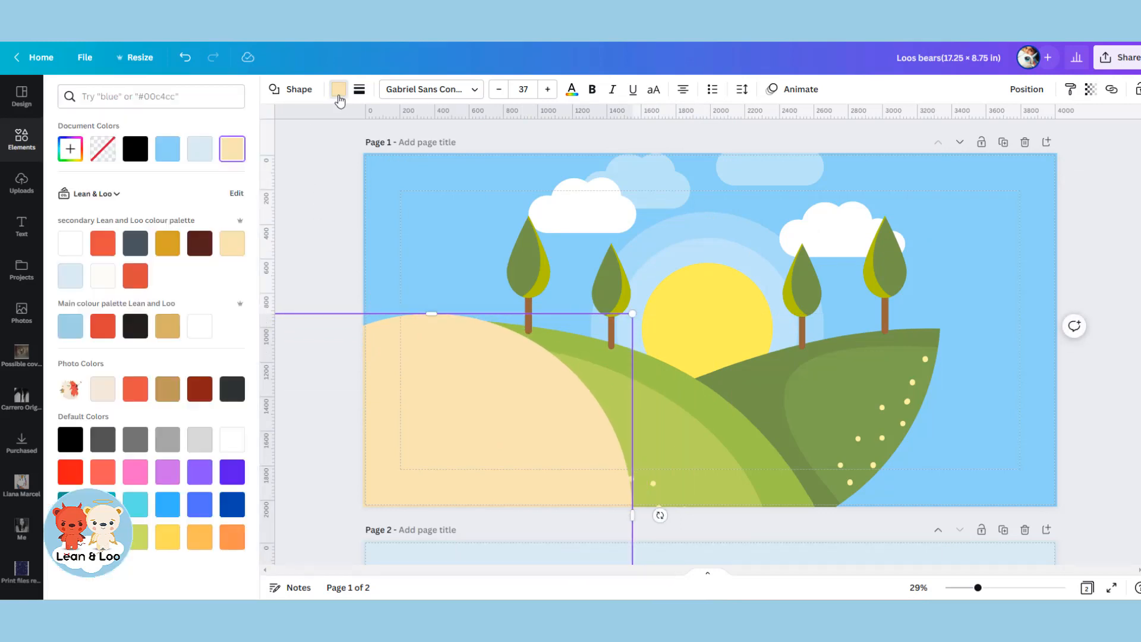
click(71, 148)
click(217, 275)
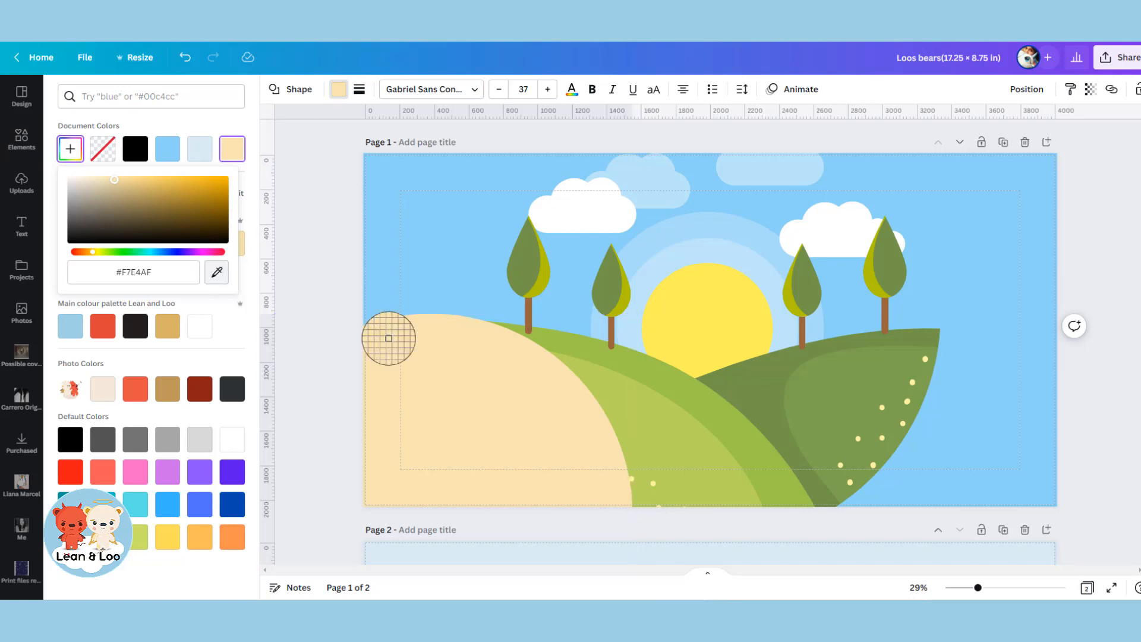
click(680, 433)
click(1027, 89)
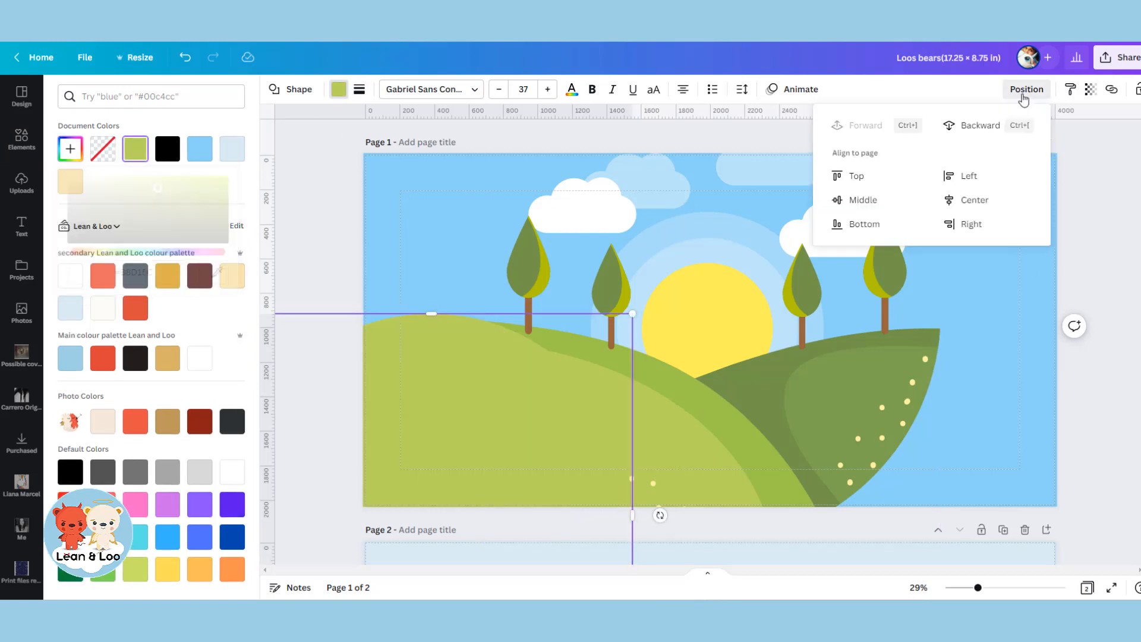
click(977, 126)
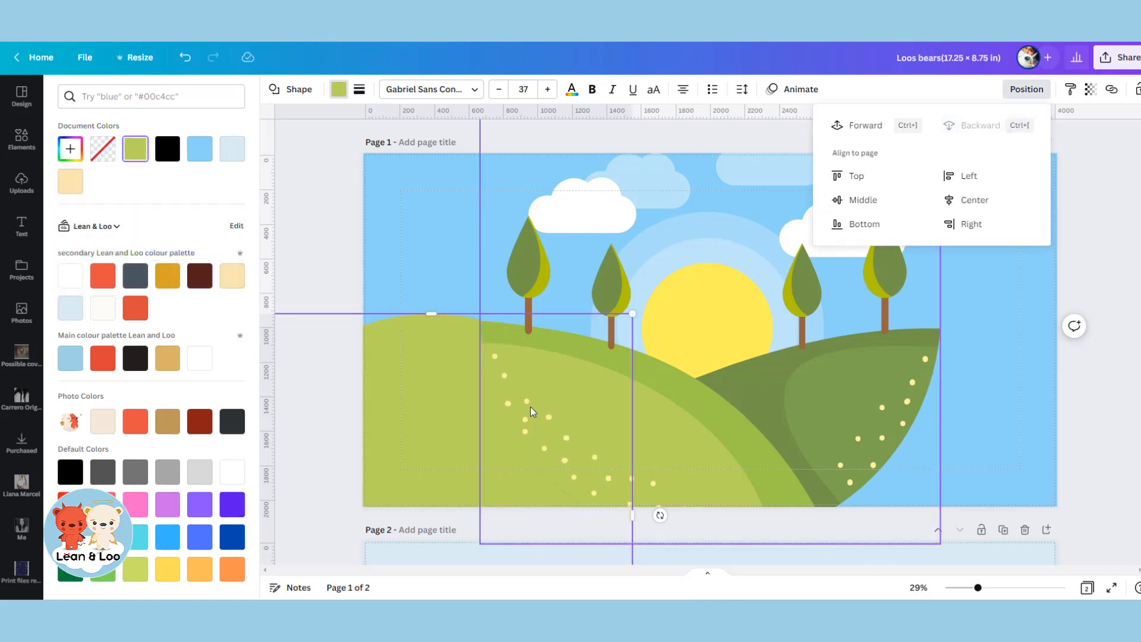
drag(411, 427, 410, 429)
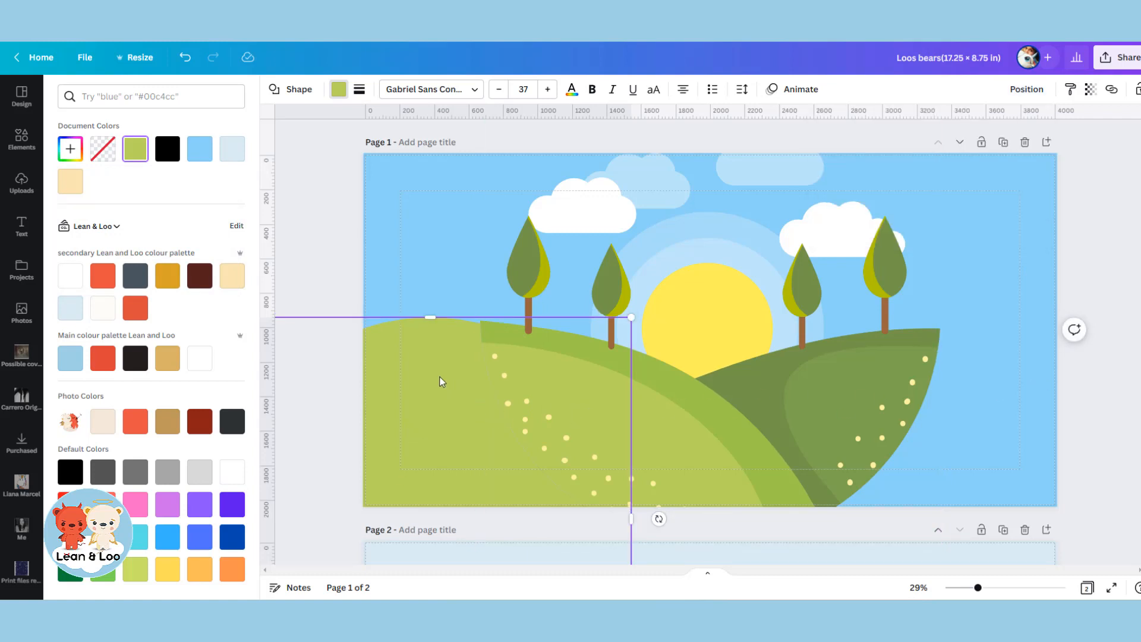
Duplicate the light green circle to the page's lower-right corner and fill the copy with dark green sampled from the landscape's right hill.
drag(430, 385, 991, 387)
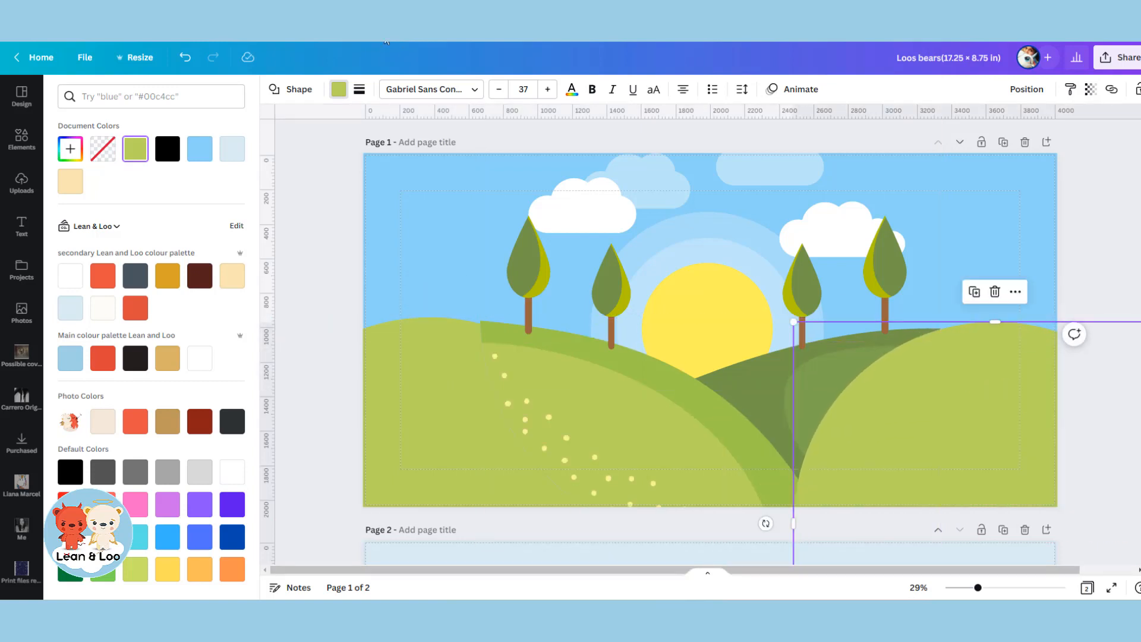
click(340, 91)
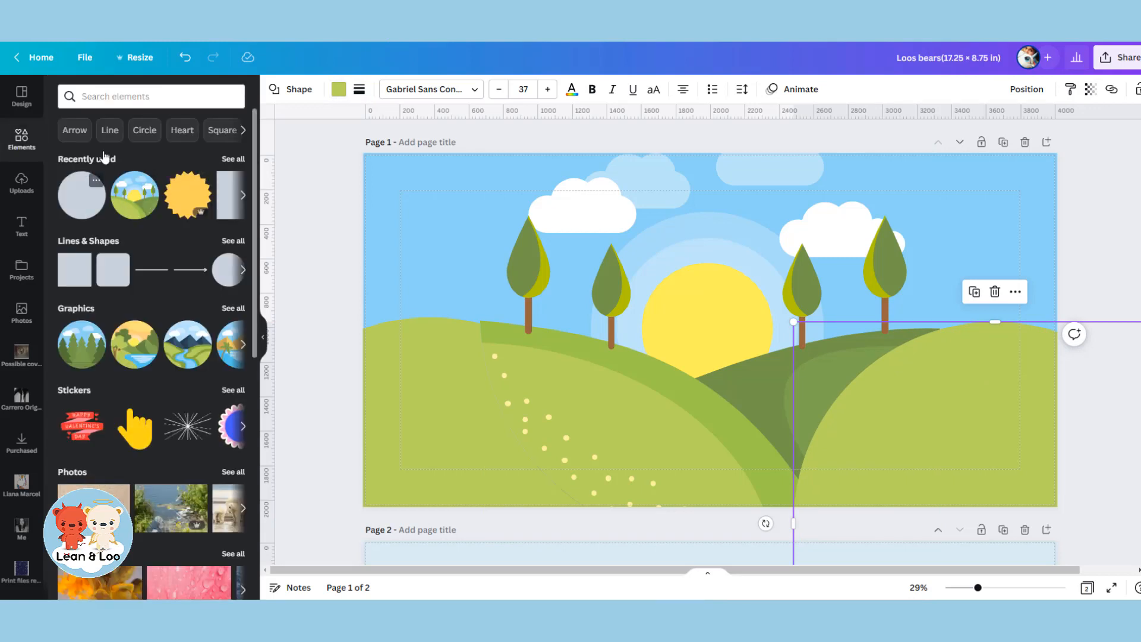
click(339, 90)
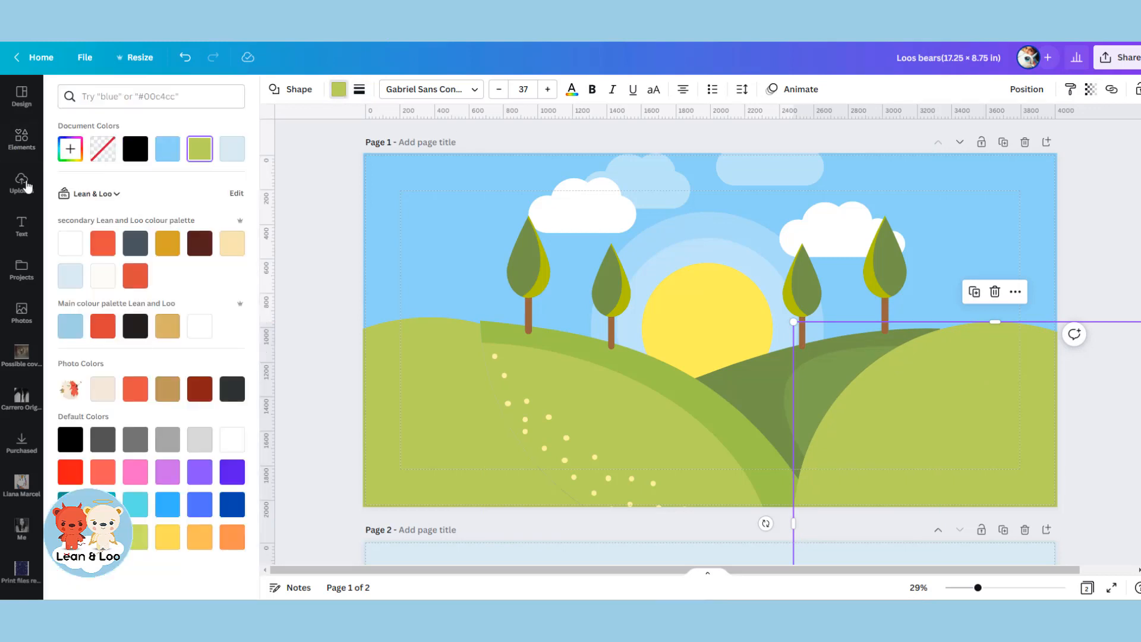
click(79, 149)
click(216, 272)
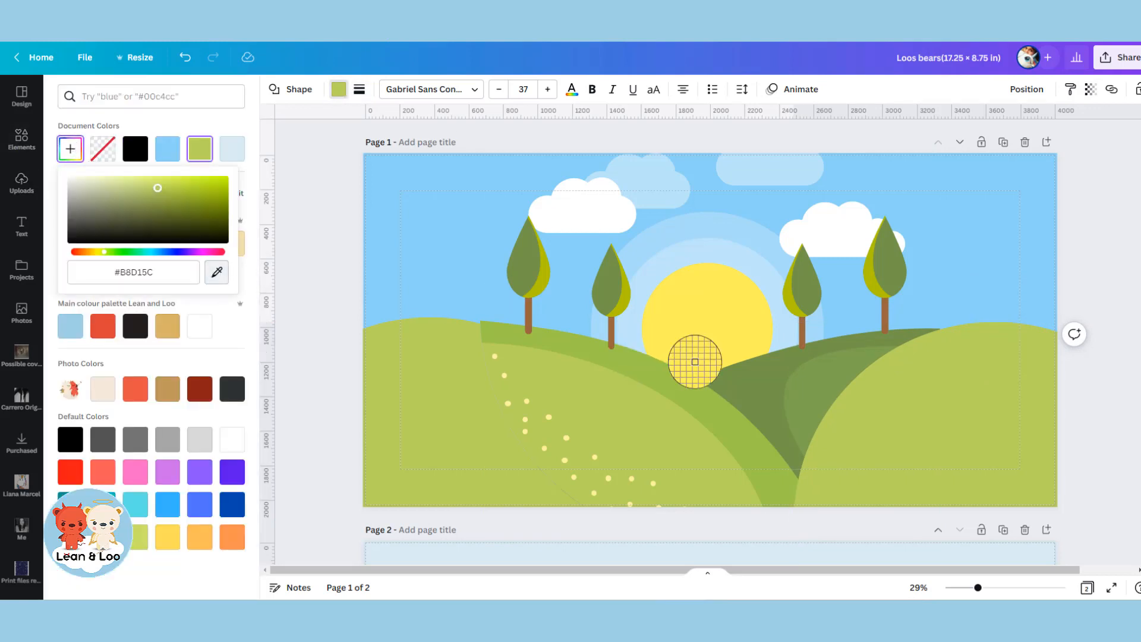
click(754, 367)
Send the dark green circle behind the landscape graphic and nudge it slightly up to line up with the right hill.
click(1030, 90)
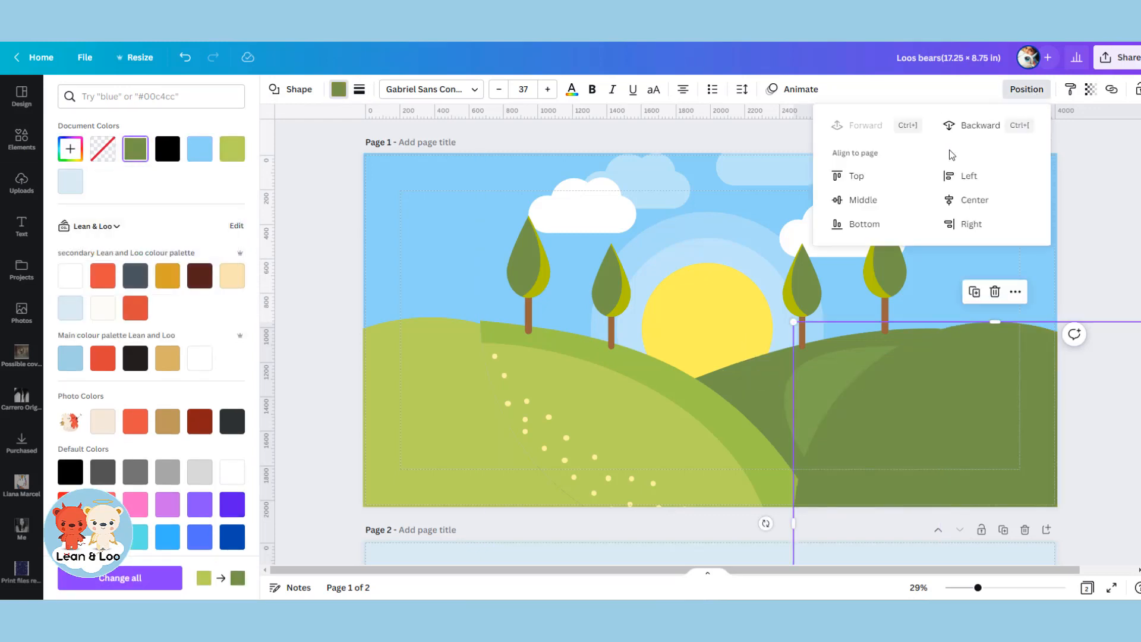
click(972, 127)
drag(985, 386, 982, 382)
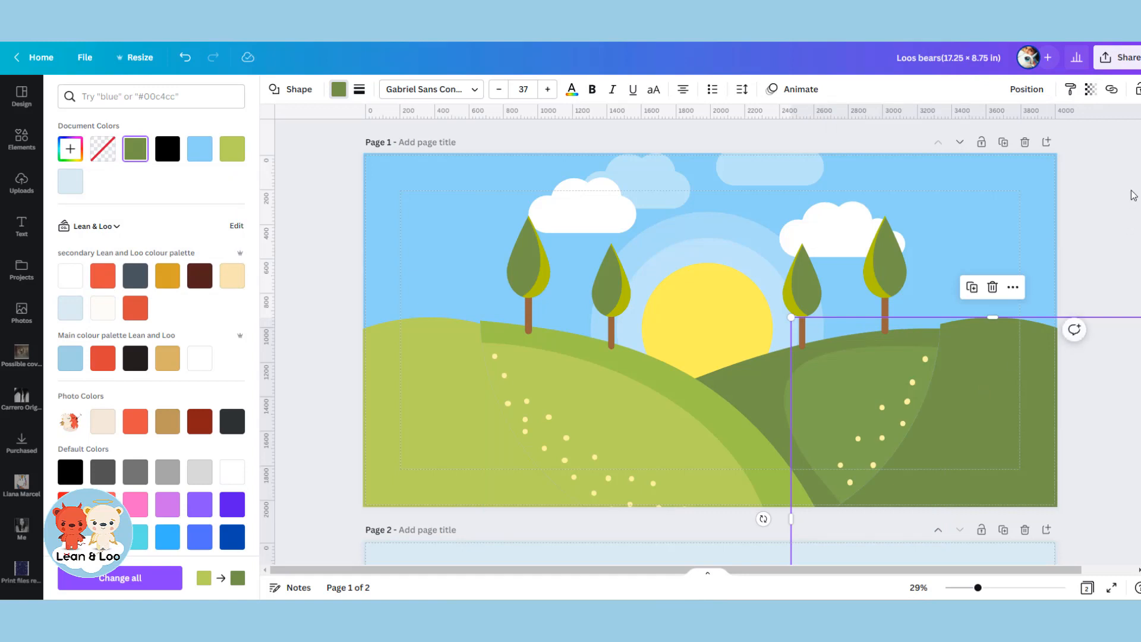
key(Escape)
click(1132, 191)
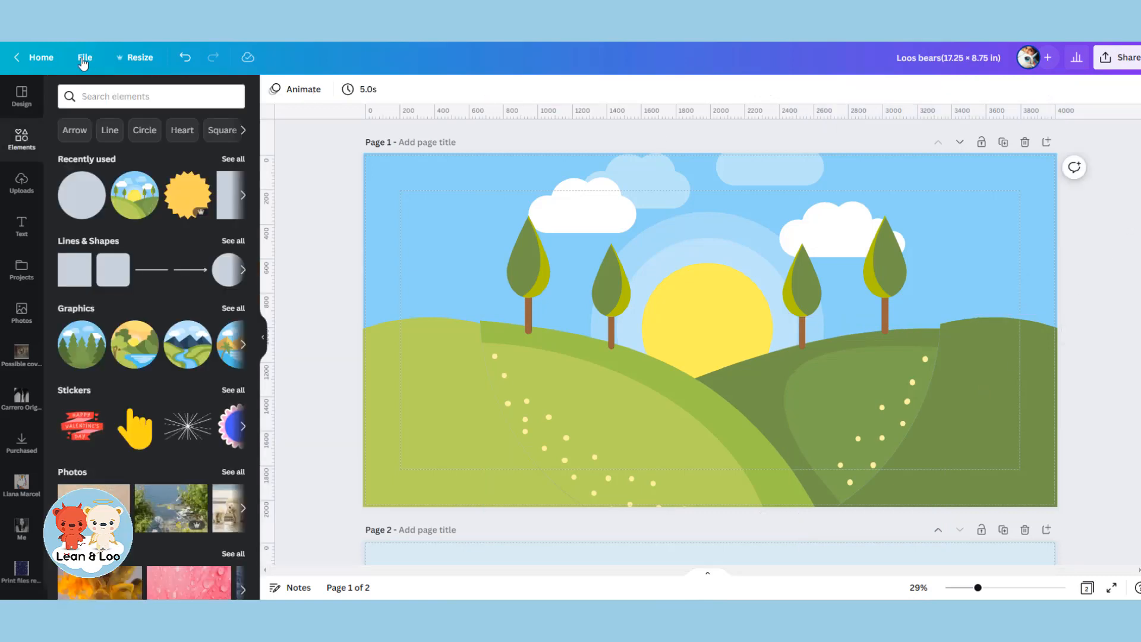
Search the library graphics for "grass" and try out the flowery meadow graphic on page 1, removing it again.
click(166, 100)
text(grass)
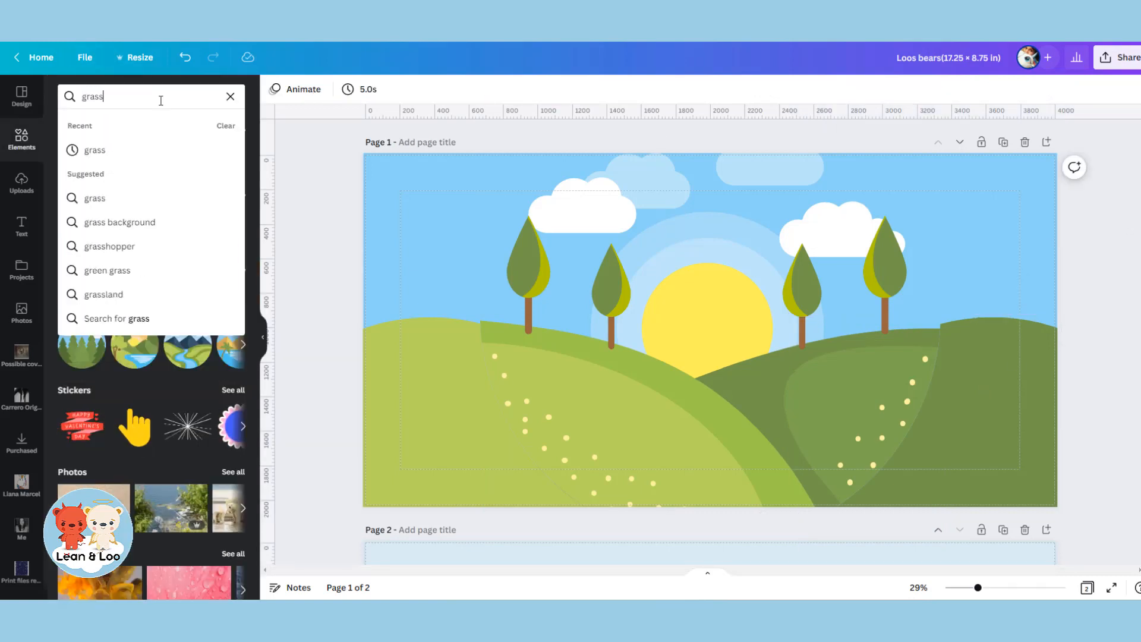
key(Return)
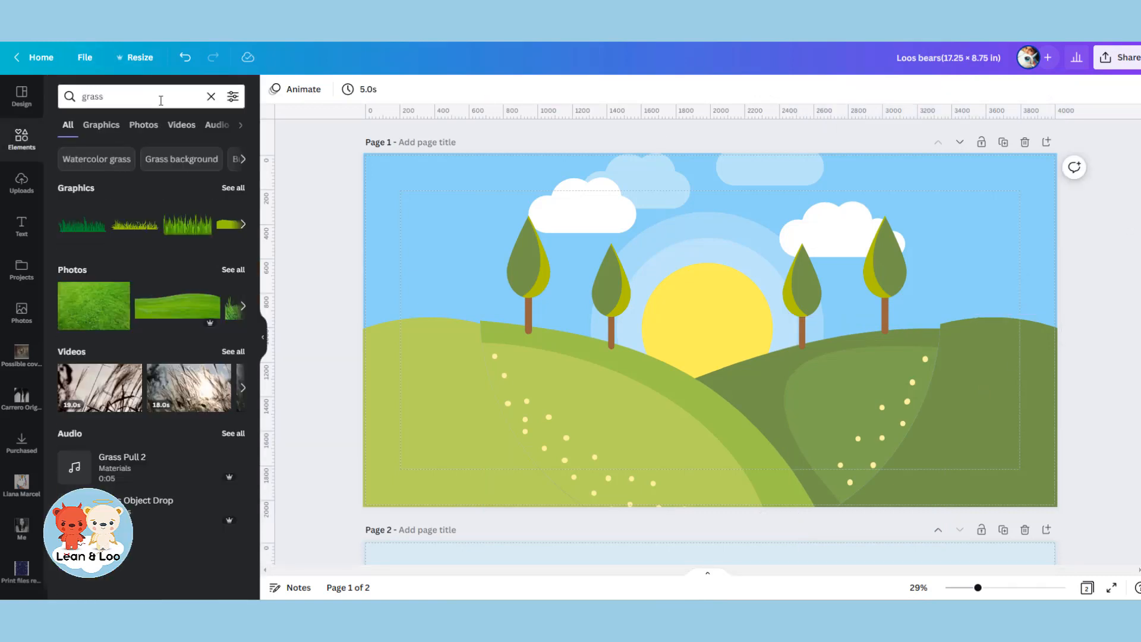
click(229, 189)
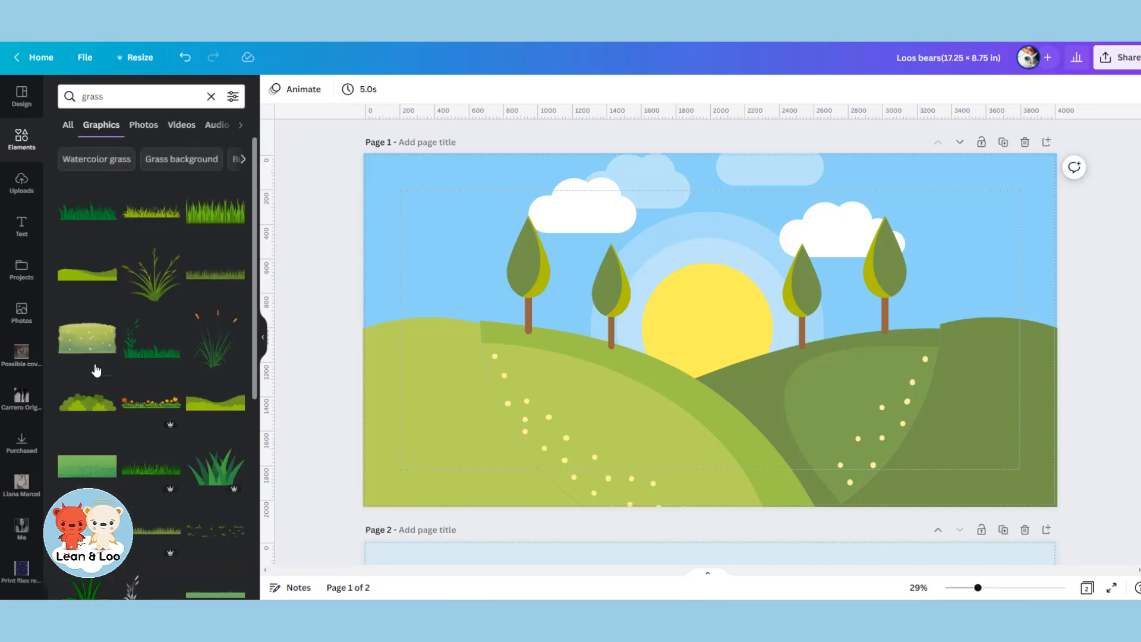
click(85, 343)
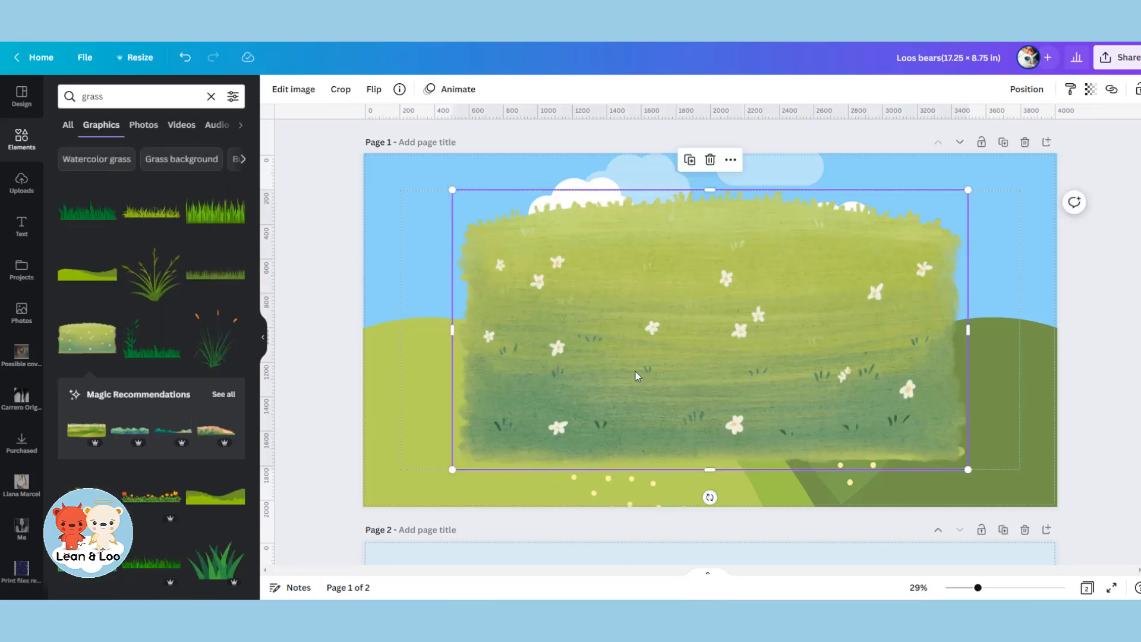
key(Delete)
Add the wavy two-tone grass hill graphic to page 1 and enlarge it to cover the lower half, slightly wider than the page.
scroll(185, 279, down, 4)
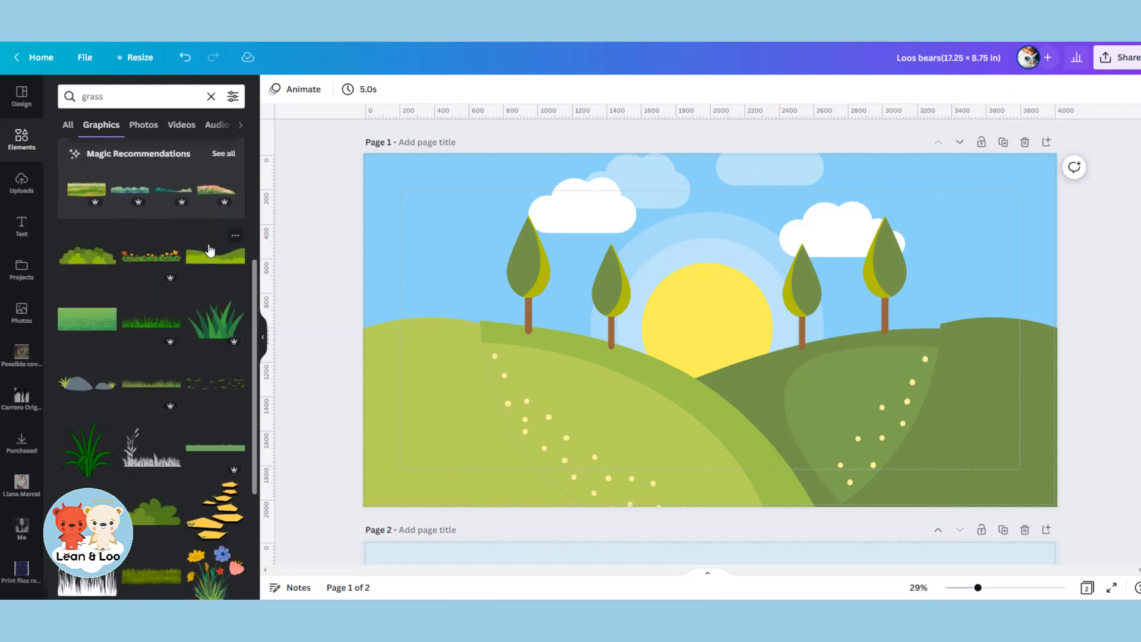
click(209, 256)
drag(733, 357, 467, 379)
drag(582, 390, 1135, 548)
drag(793, 474, 794, 469)
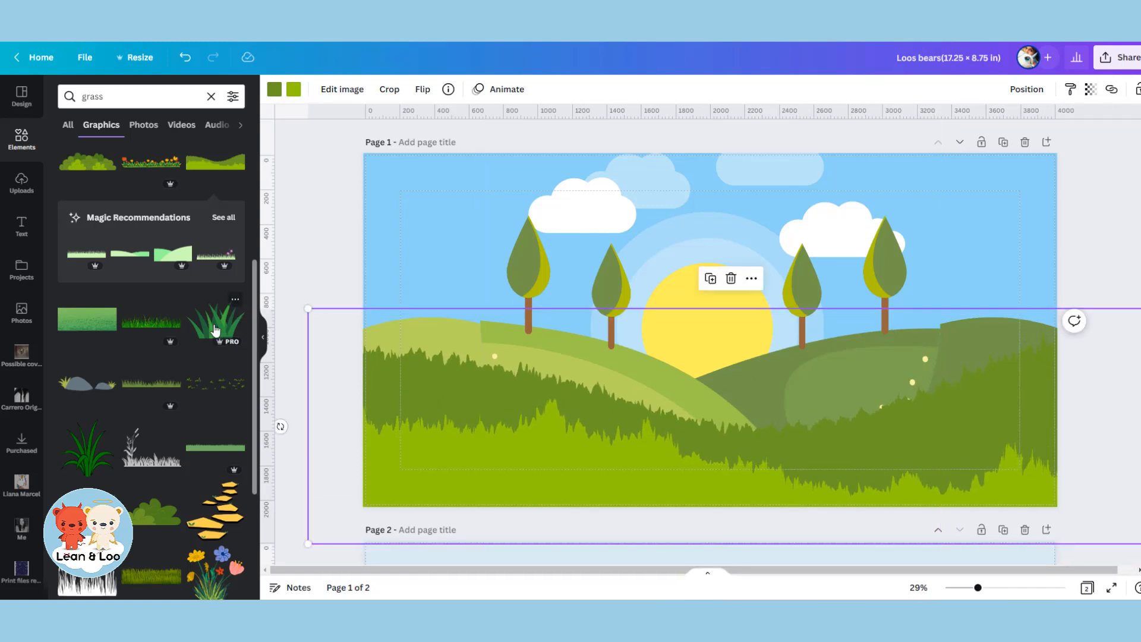
Add the broad-leaved grass tuft graphic twice, placing one in page 1's lower-left corner and one in its lower-right corner.
click(229, 309)
drag(750, 392, 476, 532)
click(219, 236)
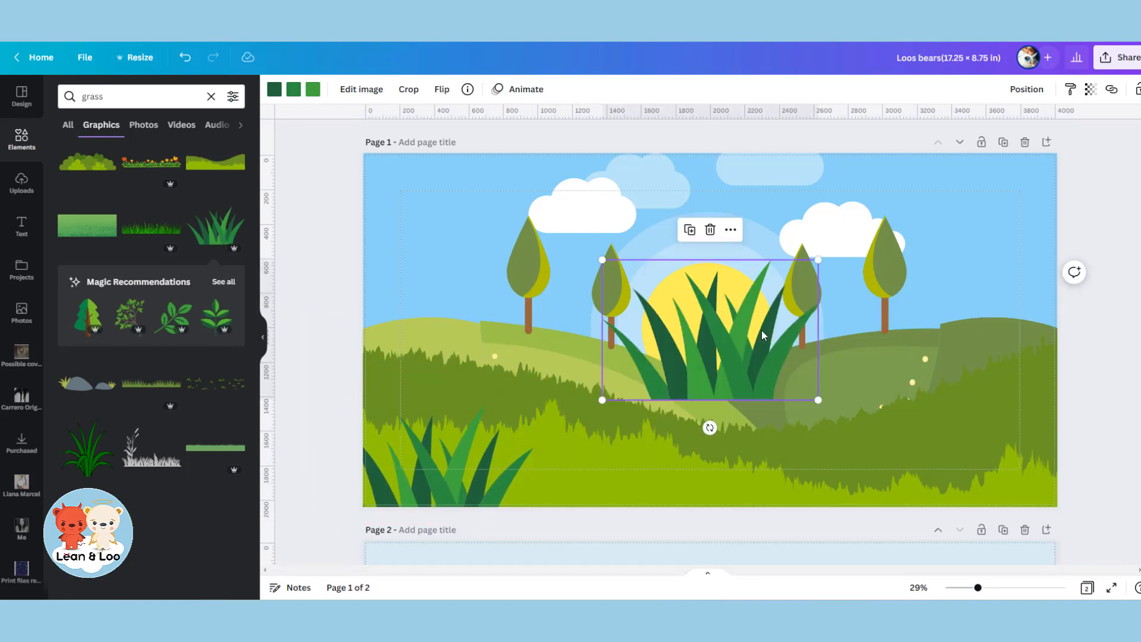
drag(844, 389, 1136, 534)
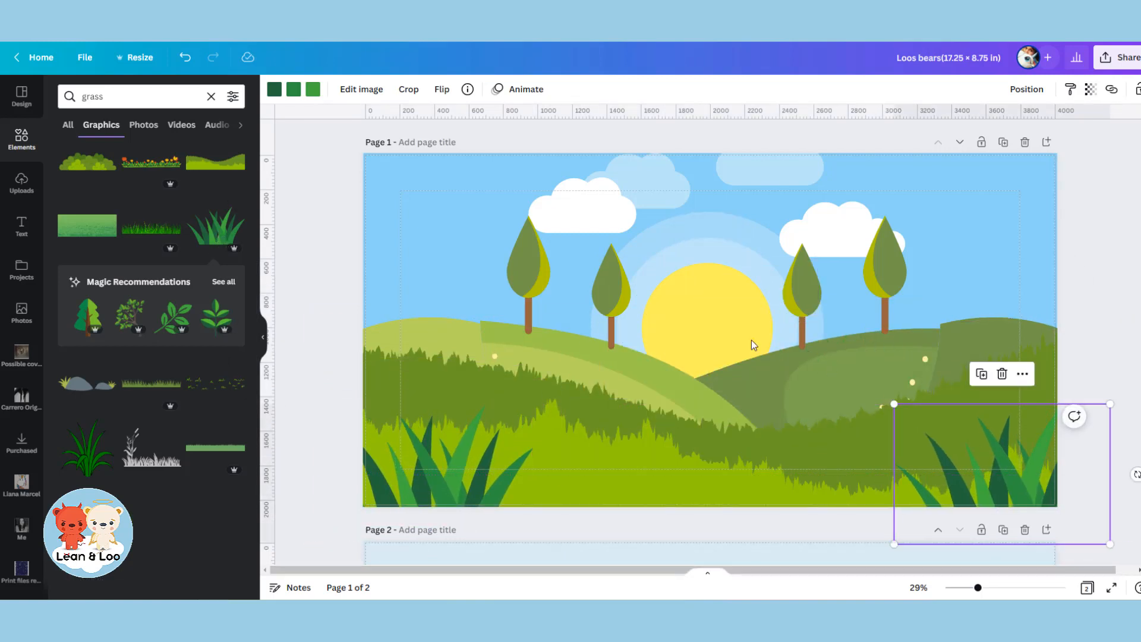
Add the green bush graphic at page 1's left edge, enlarge it slightly and send it behind the wavy grass.
scroll(231, 225, up, 2)
click(71, 232)
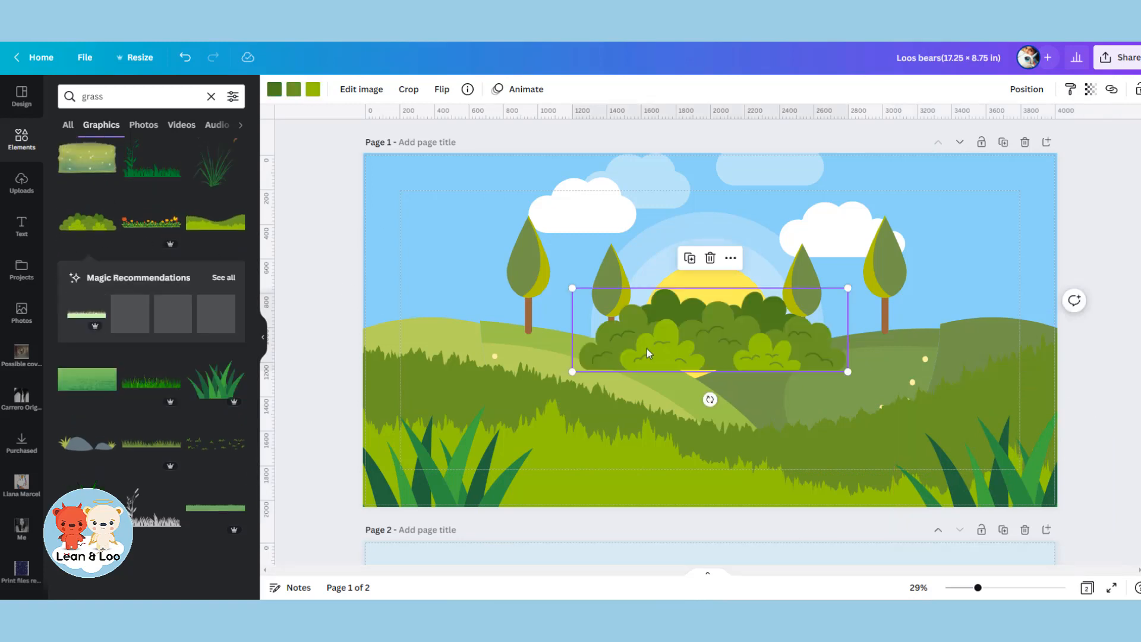
drag(736, 354, 454, 332)
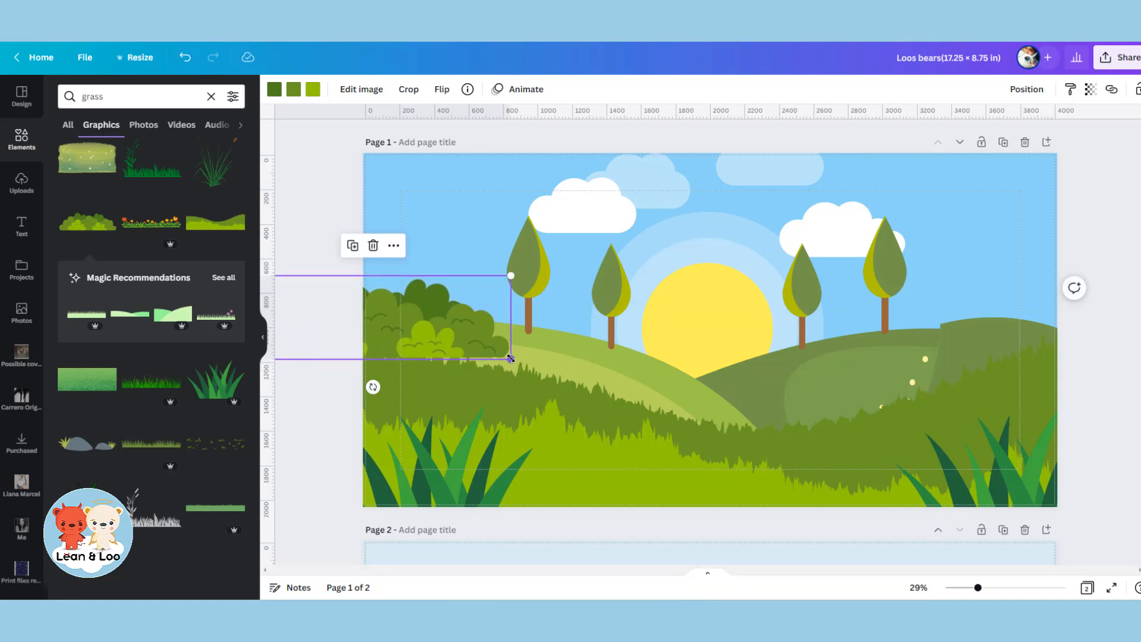
drag(510, 359, 532, 372)
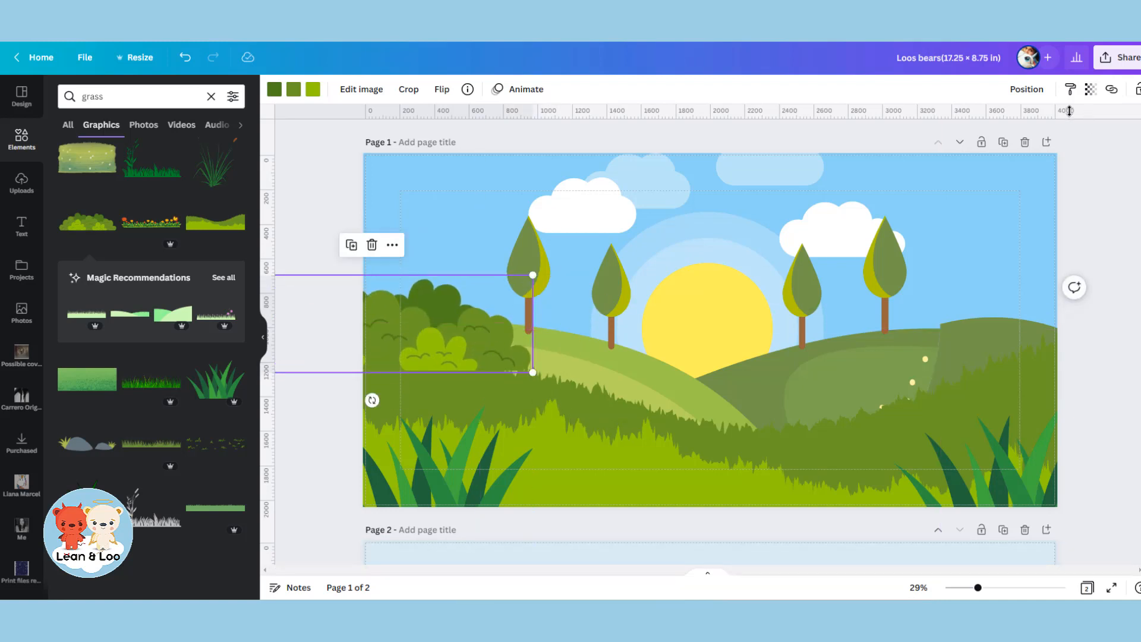
click(1023, 92)
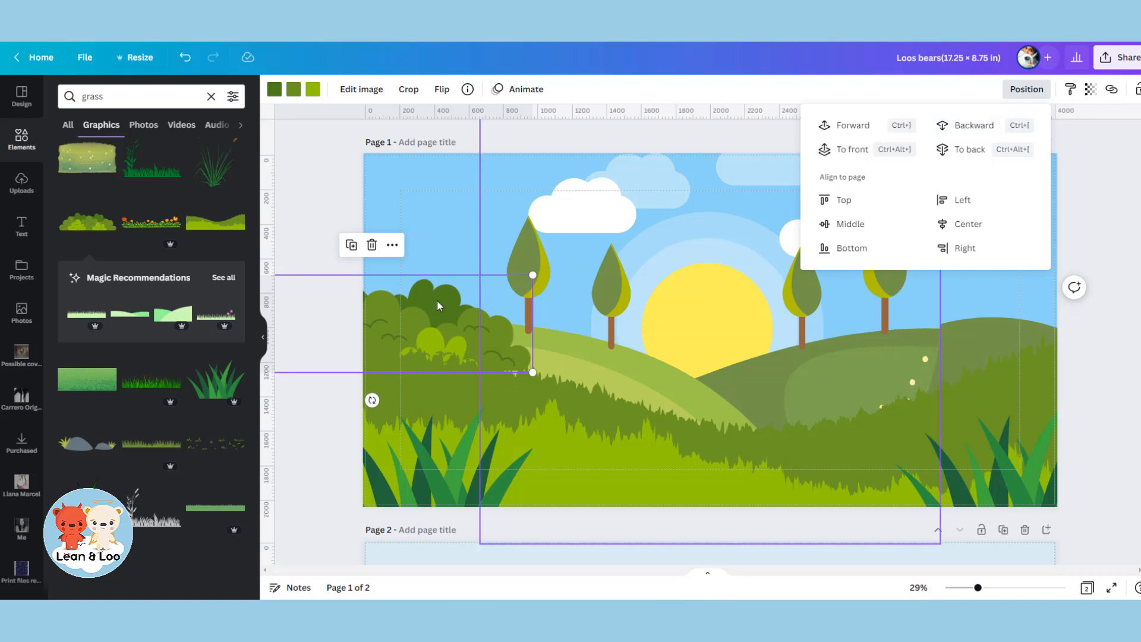
Duplicate the bush to page 1's right edge and send the copy behind the wavy grass.
drag(410, 345, 1076, 348)
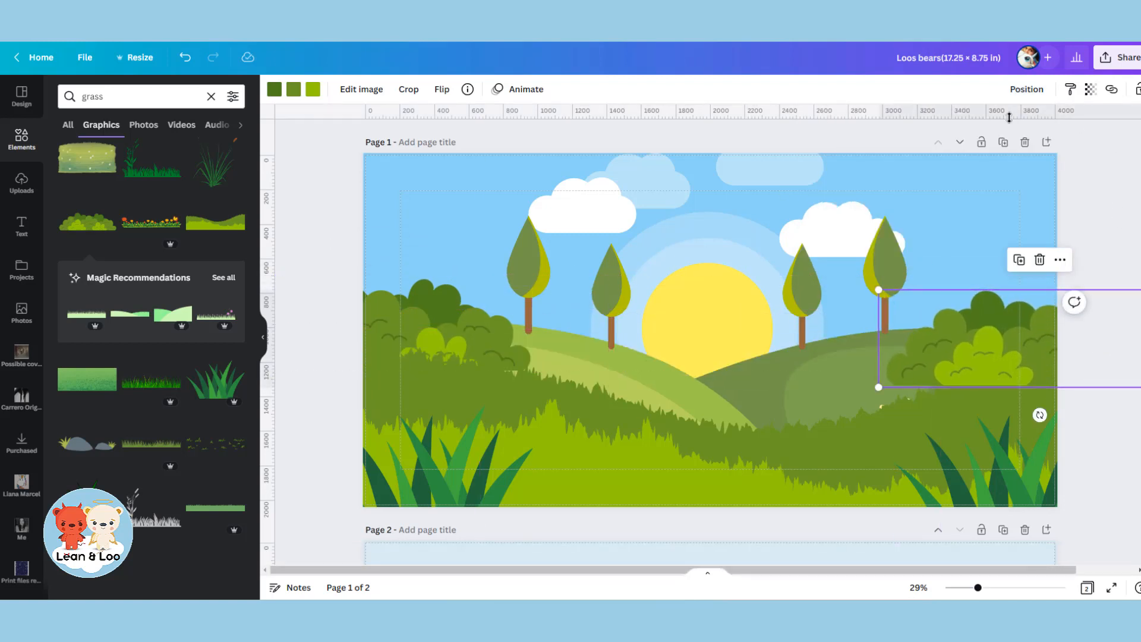
click(1024, 92)
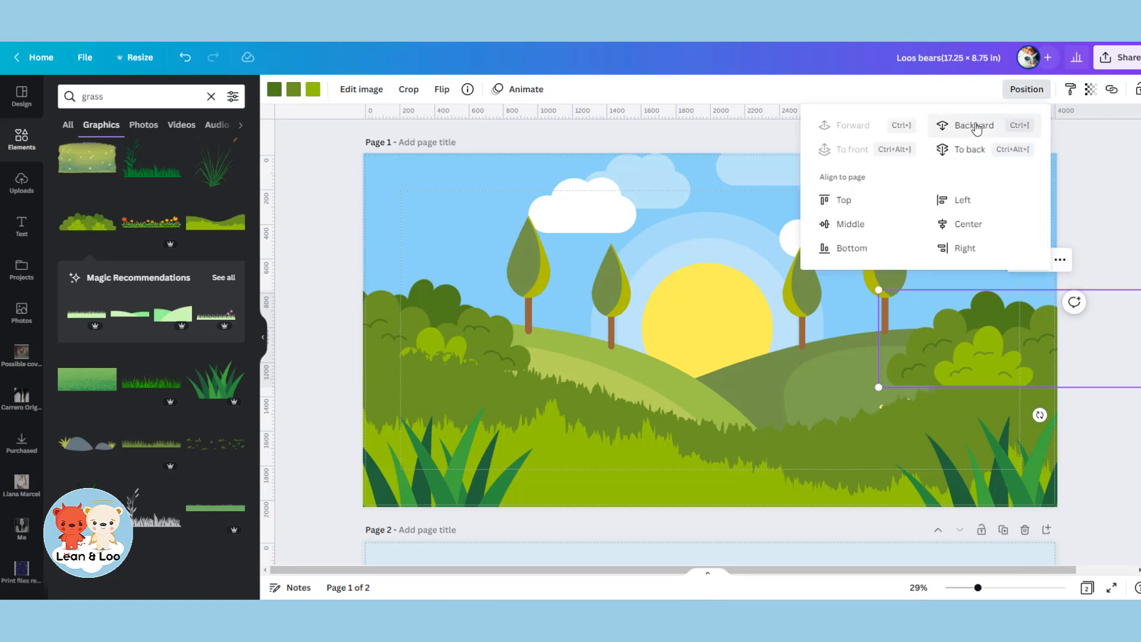
click(975, 126)
click(1117, 194)
click(1118, 195)
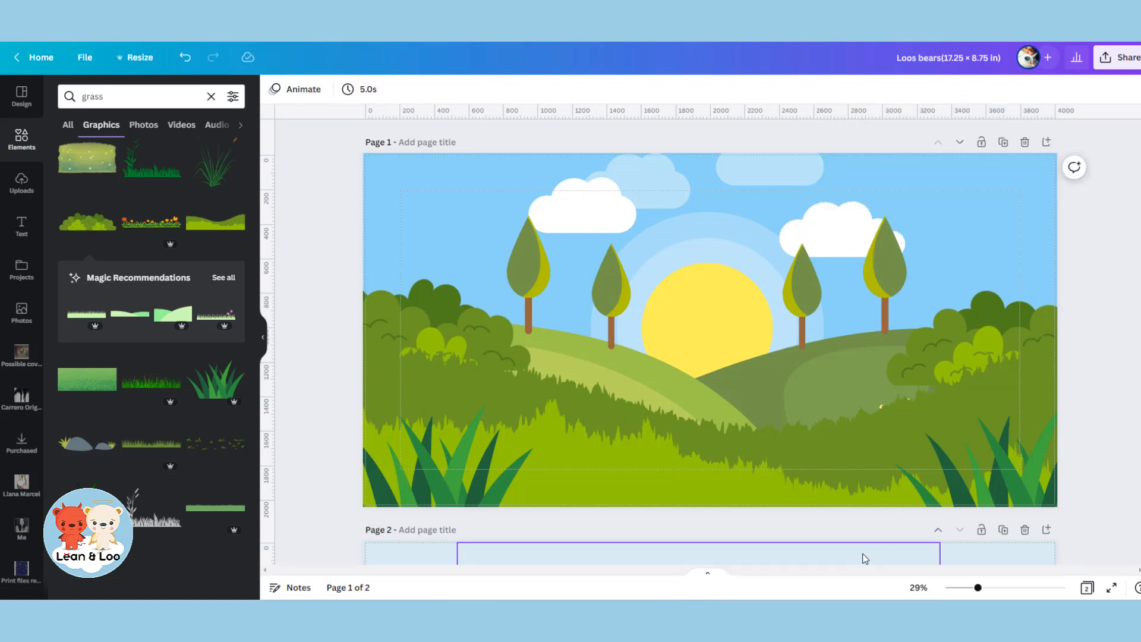
Add the thin grass blades graphic and line up copies of it side by side along page 1's whole bottom edge.
click(148, 389)
drag(785, 342, 562, 503)
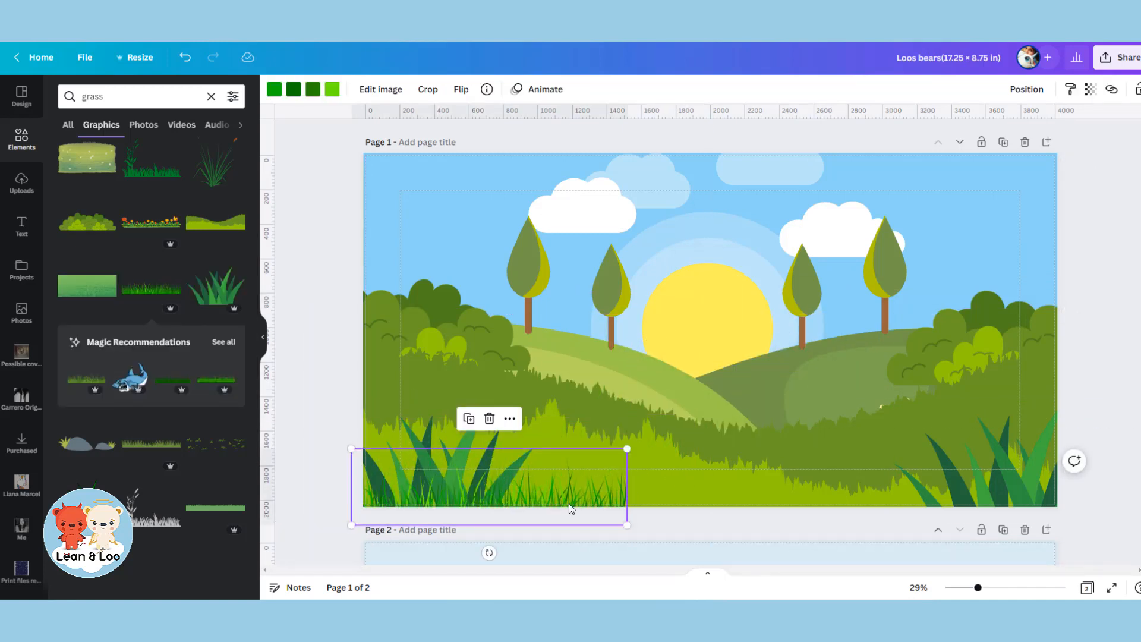
drag(560, 494, 776, 491)
click(566, 493)
drag(887, 501, 1080, 499)
click(1122, 324)
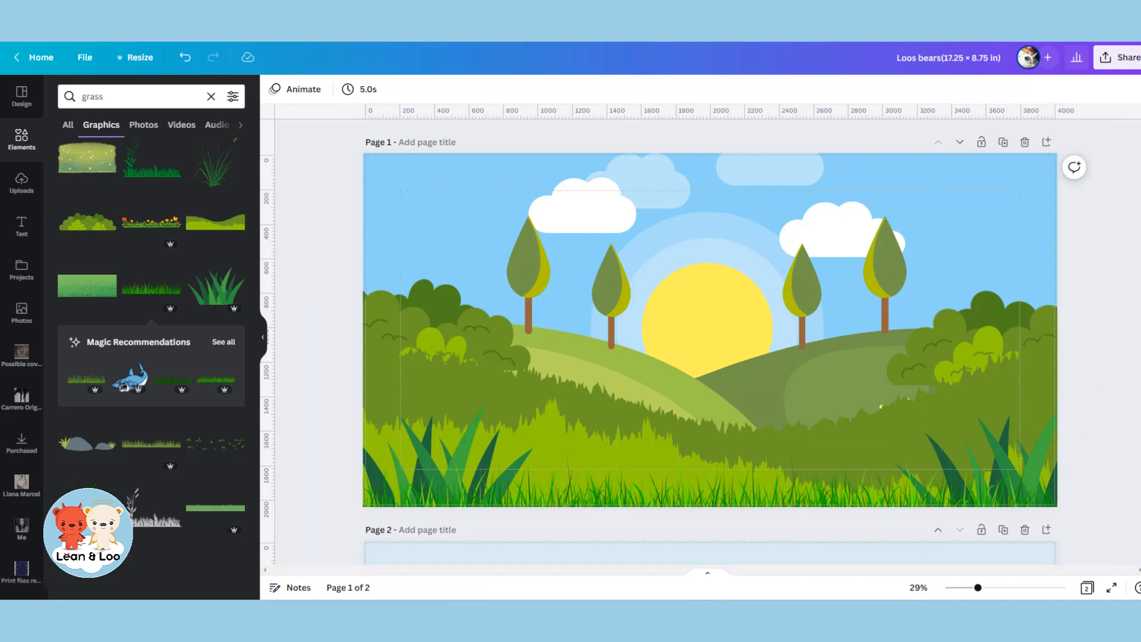
Try a copy of page 2's selfie bears in the middle of page 1's landscape and remove the copy again.
scroll(701, 357, down, 5)
click(699, 403)
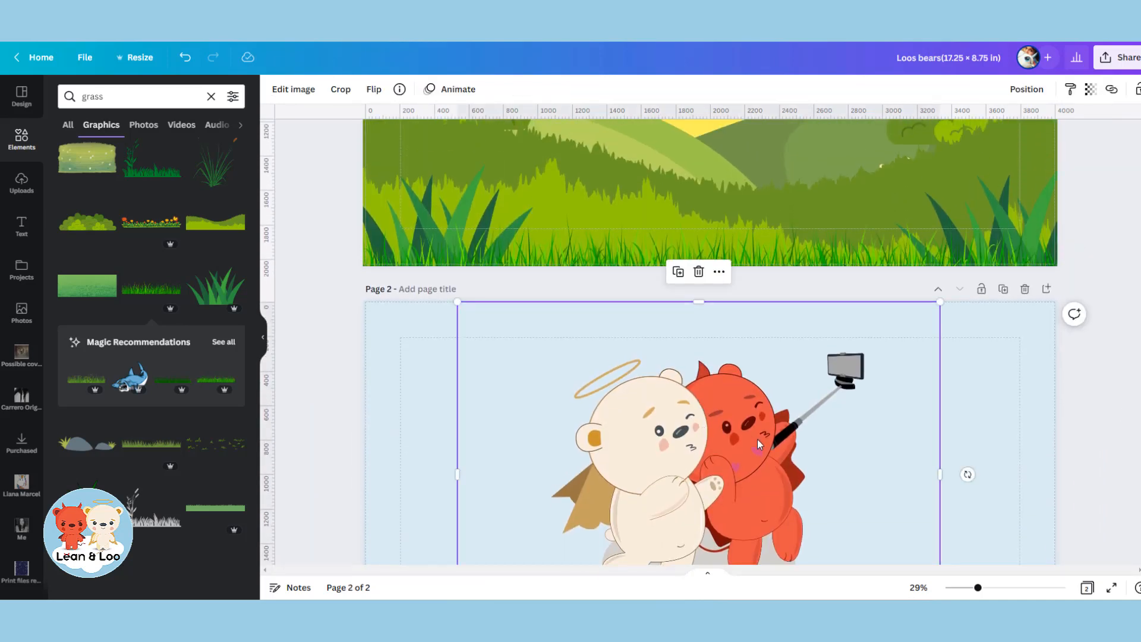
scroll(946, 466, up, 4)
key(ctrl+v)
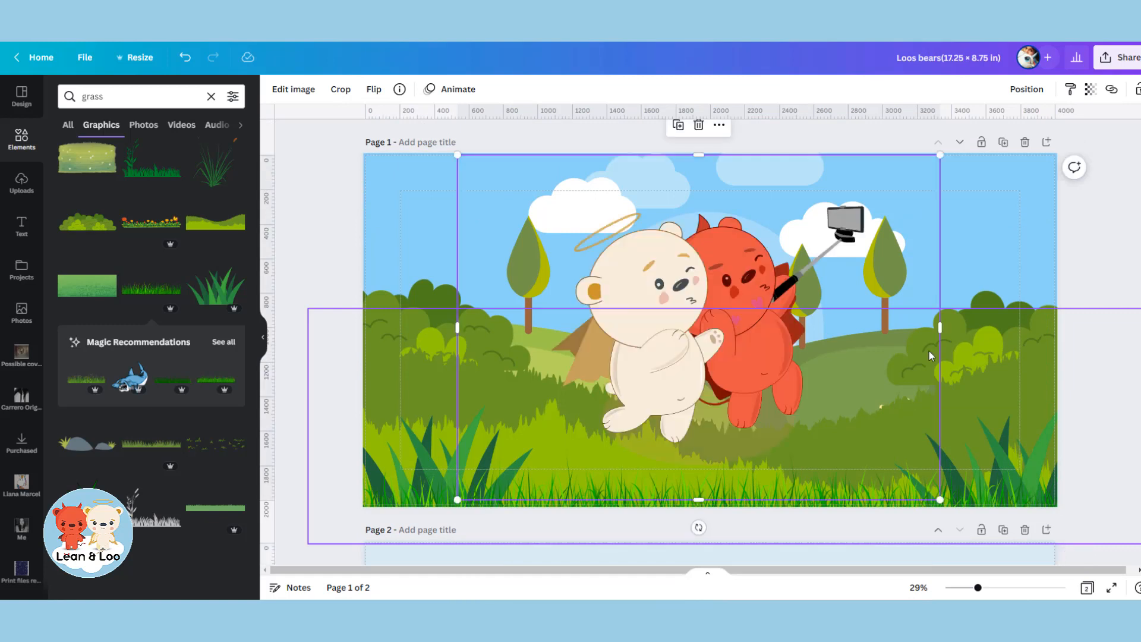
drag(752, 262, 775, 304)
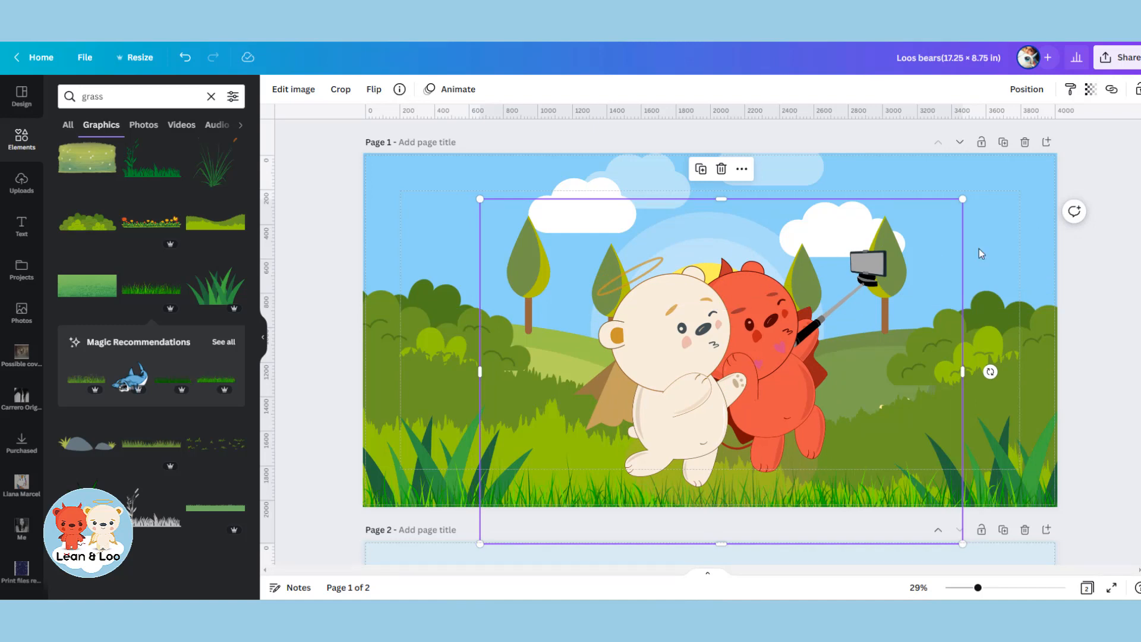
scroll(878, 298, down, 3)
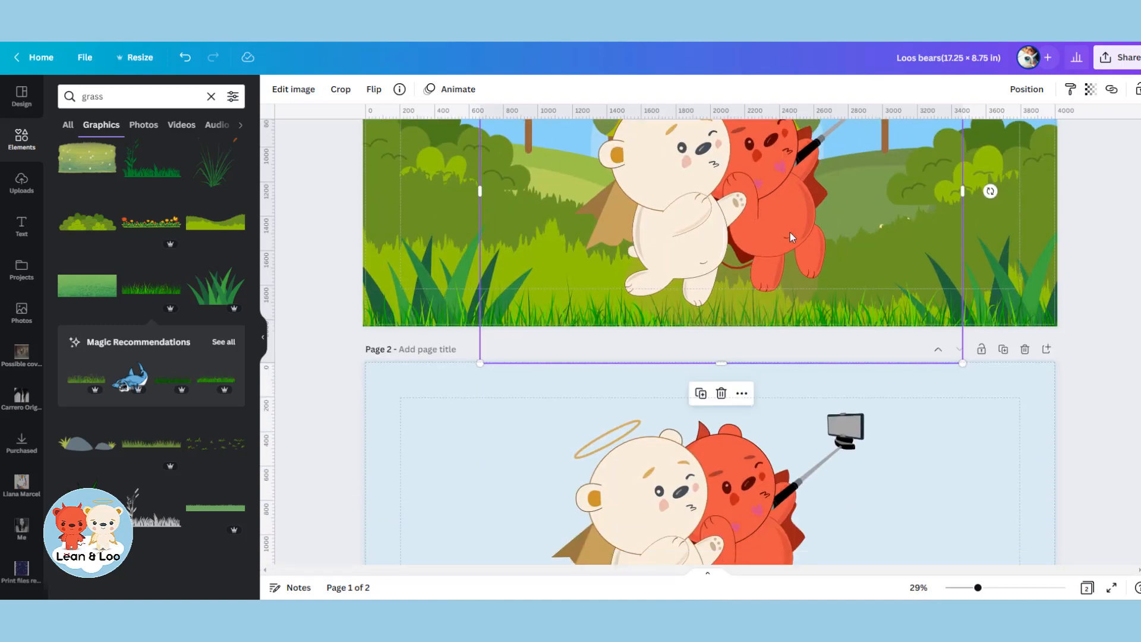
key(Delete)
scroll(883, 353, up, 3)
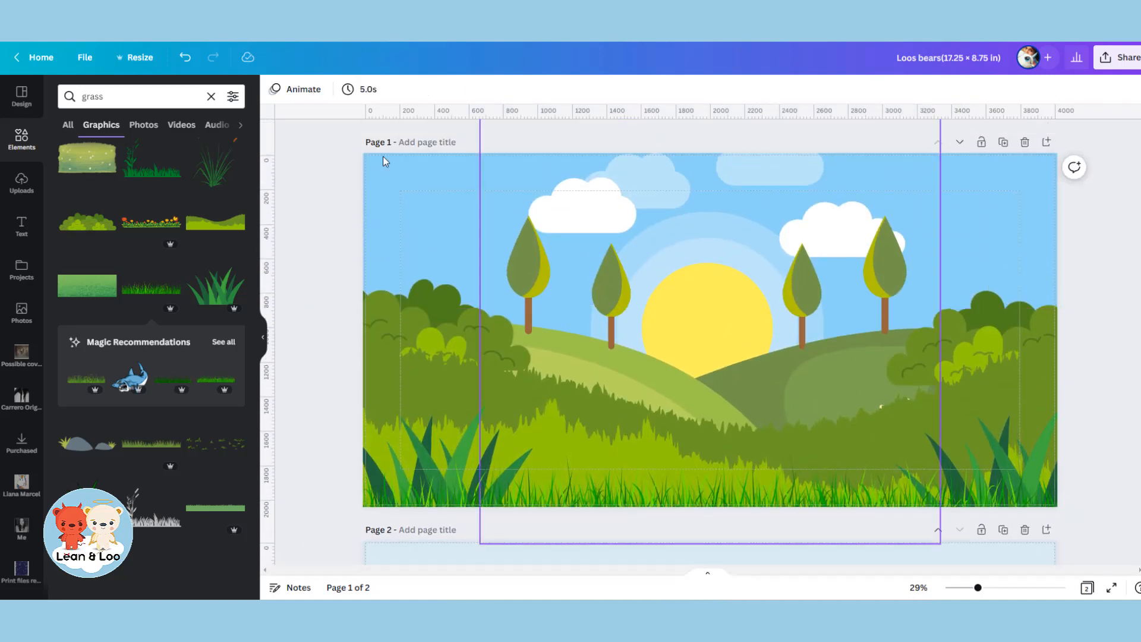
Add a square shape to page 1 and fill it with white.
click(24, 149)
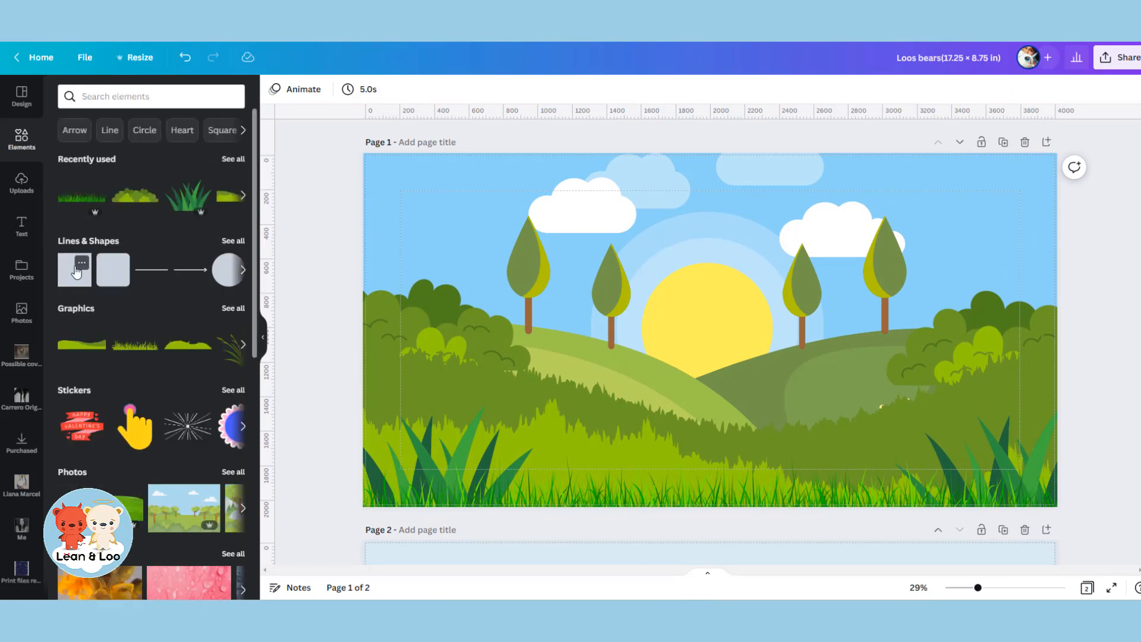
click(81, 262)
click(73, 287)
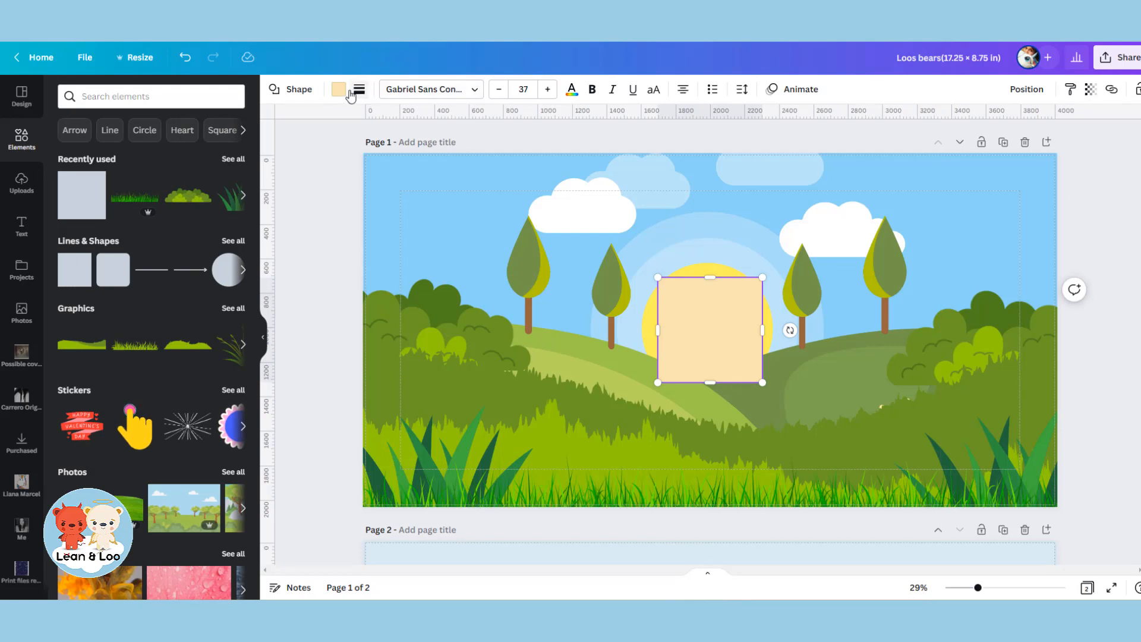
click(339, 89)
click(232, 504)
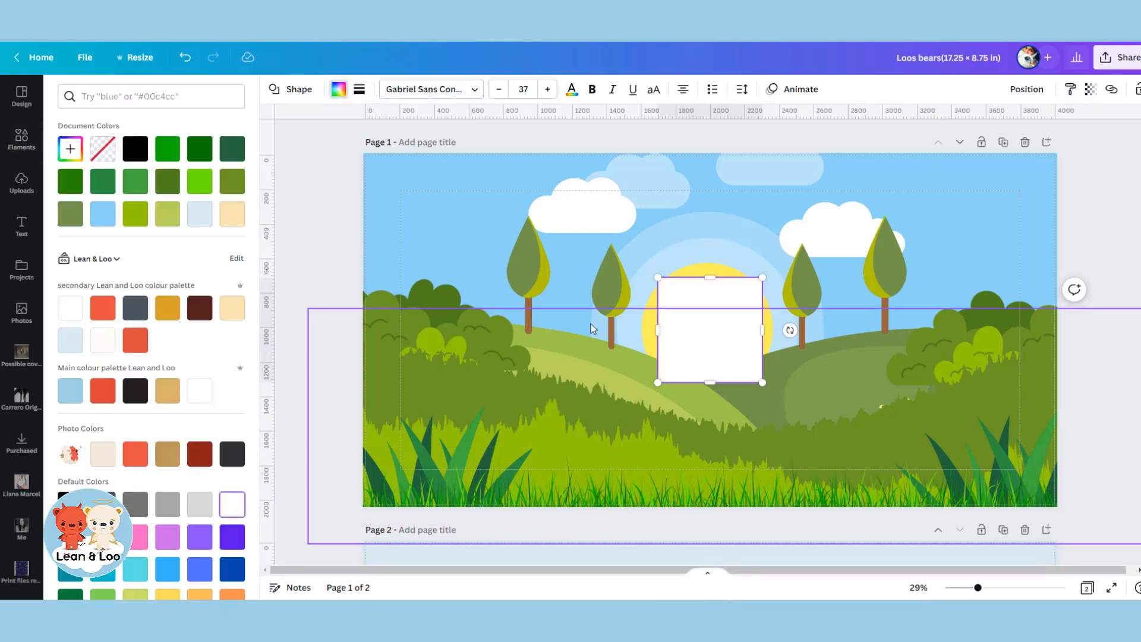
Stretch the white square over the whole of page 1 and set its transparency to 40.
drag(657, 277, 347, 146)
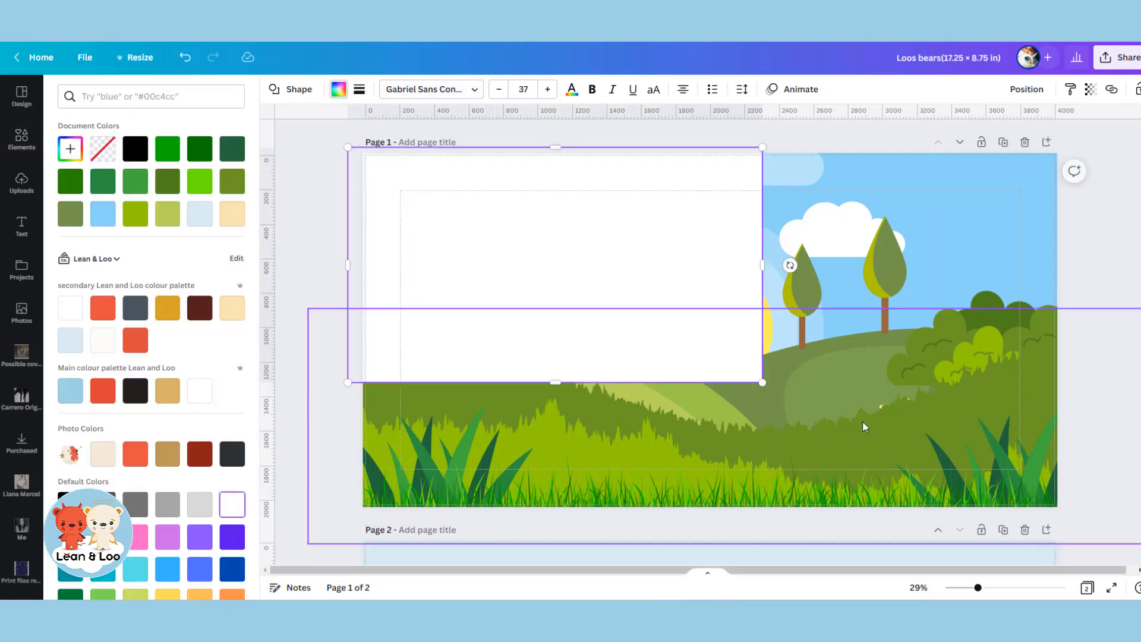
drag(762, 384, 1102, 515)
click(1091, 90)
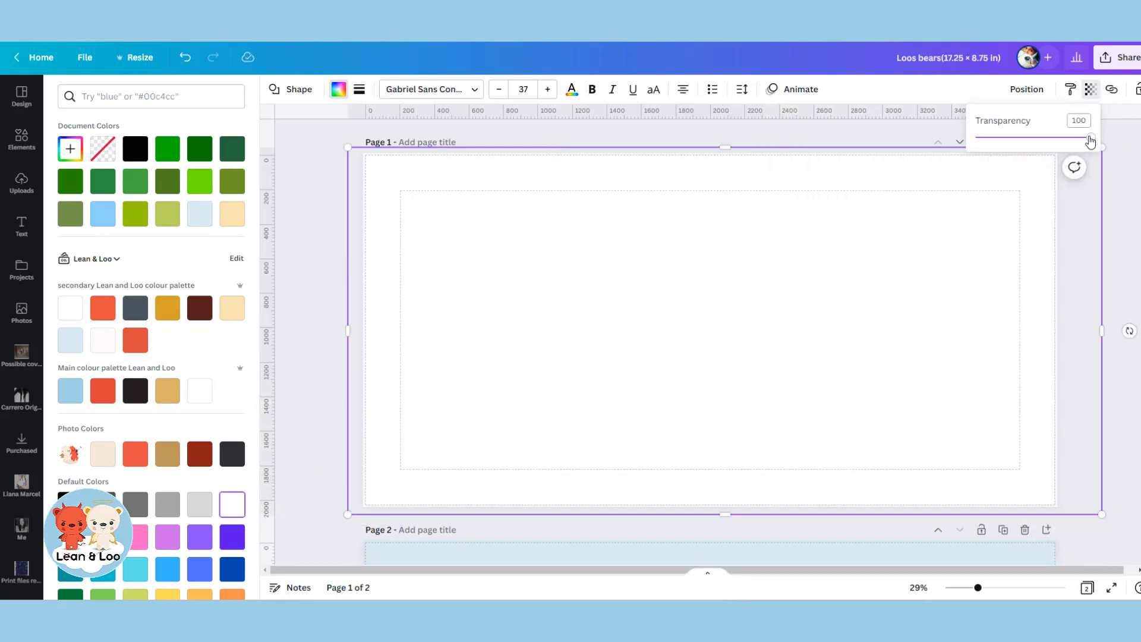
drag(1089, 138, 1035, 137)
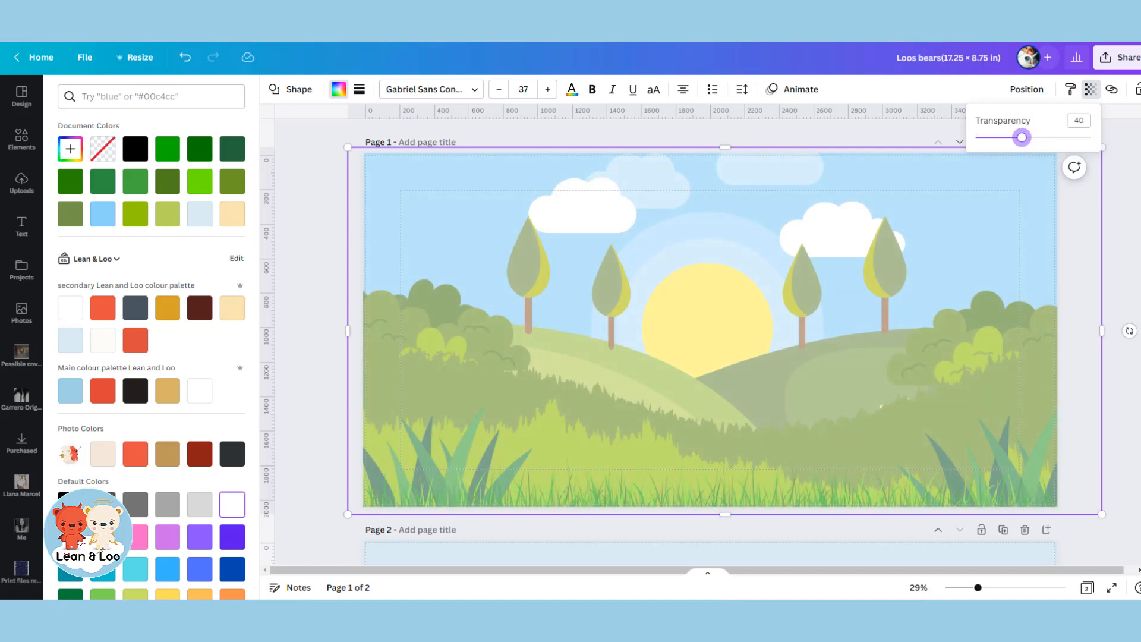
Copy the selfie bears from page 2 onto page 1, shrinking them and placing them in front of the sun.
scroll(841, 469, down, 3)
click(755, 493)
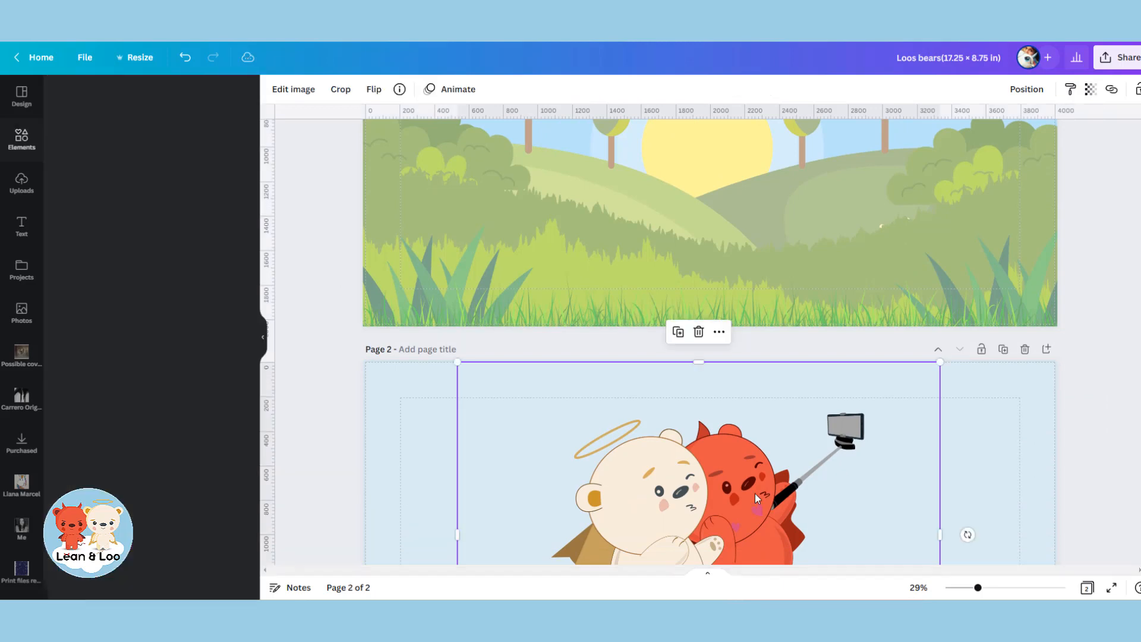
scroll(891, 491, up, 3)
click(897, 398)
key(ctrl+v)
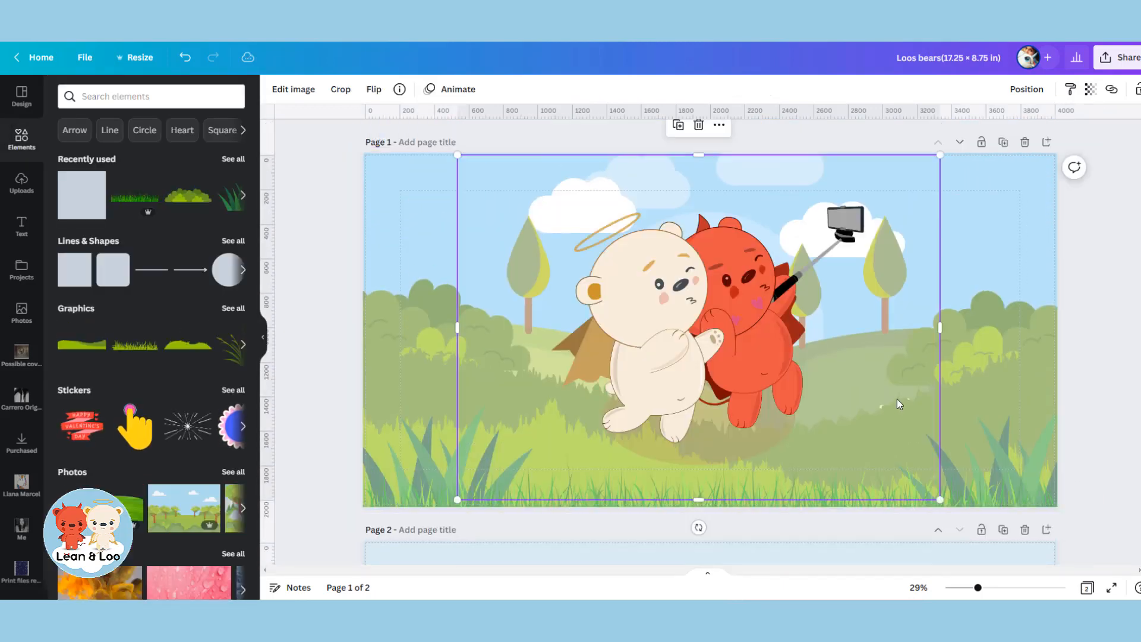
drag(773, 323, 793, 352)
drag(962, 533, 878, 475)
drag(755, 355, 783, 386)
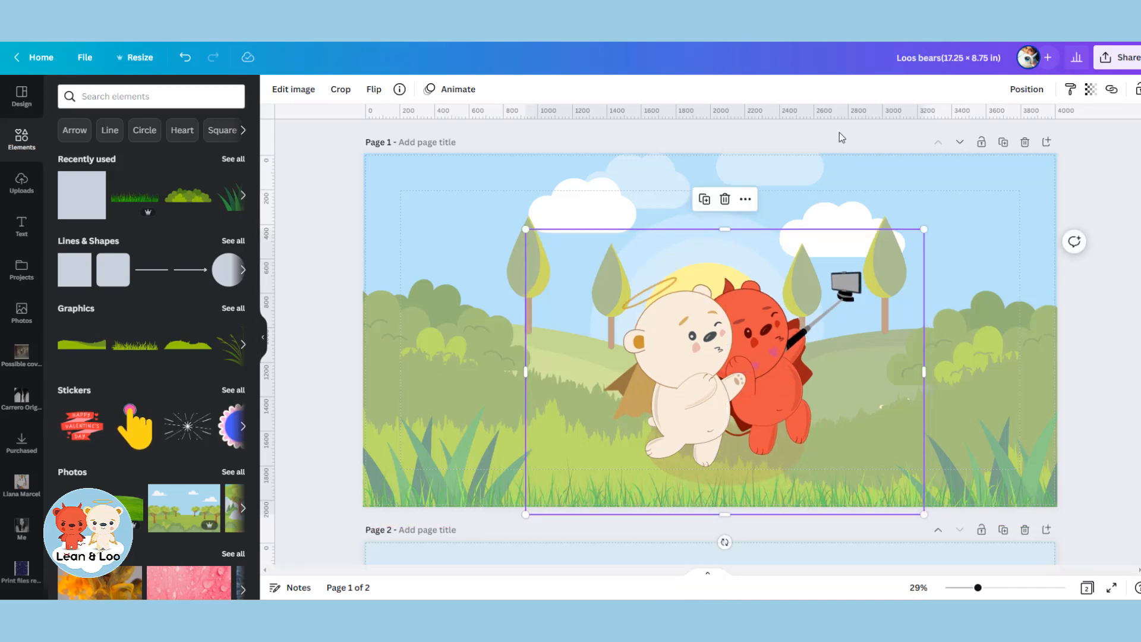
Set the white overlay's transparency to 23 and shift both the bears and the overlay toward page 1's upper-right corner.
click(1048, 194)
click(1091, 90)
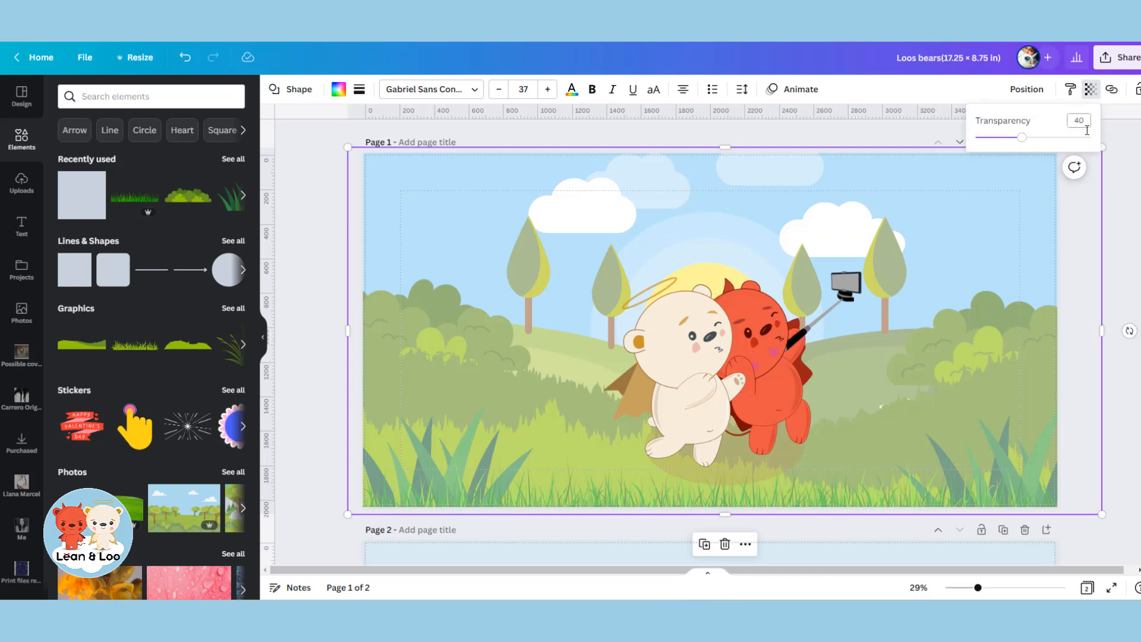
drag(1025, 140, 1009, 139)
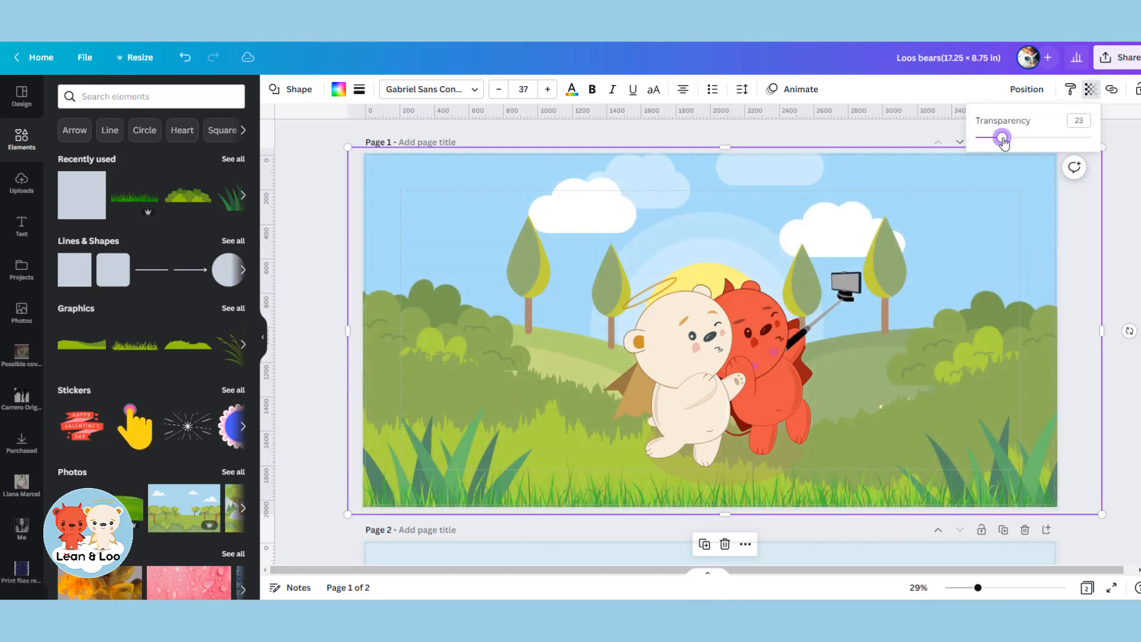
drag(761, 327, 883, 224)
drag(473, 236, 700, 131)
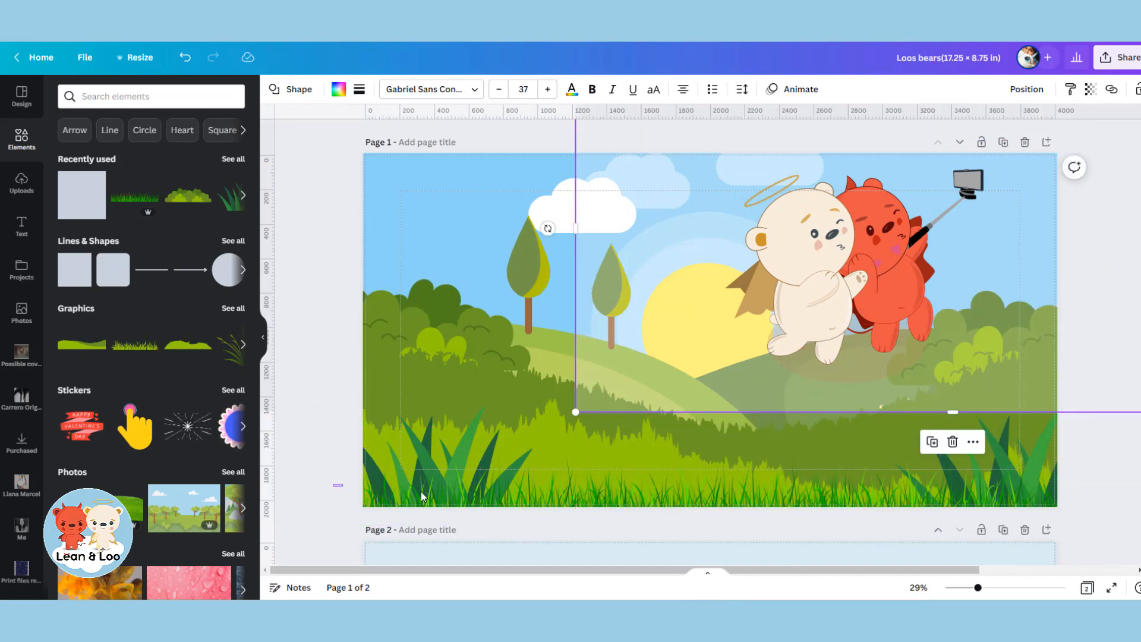
Select page 1's foreground grass, bush and hill graphics together, try them at the front, and send them to the back instead.
drag(422, 497, 793, 506)
drag(958, 506, 1123, 514)
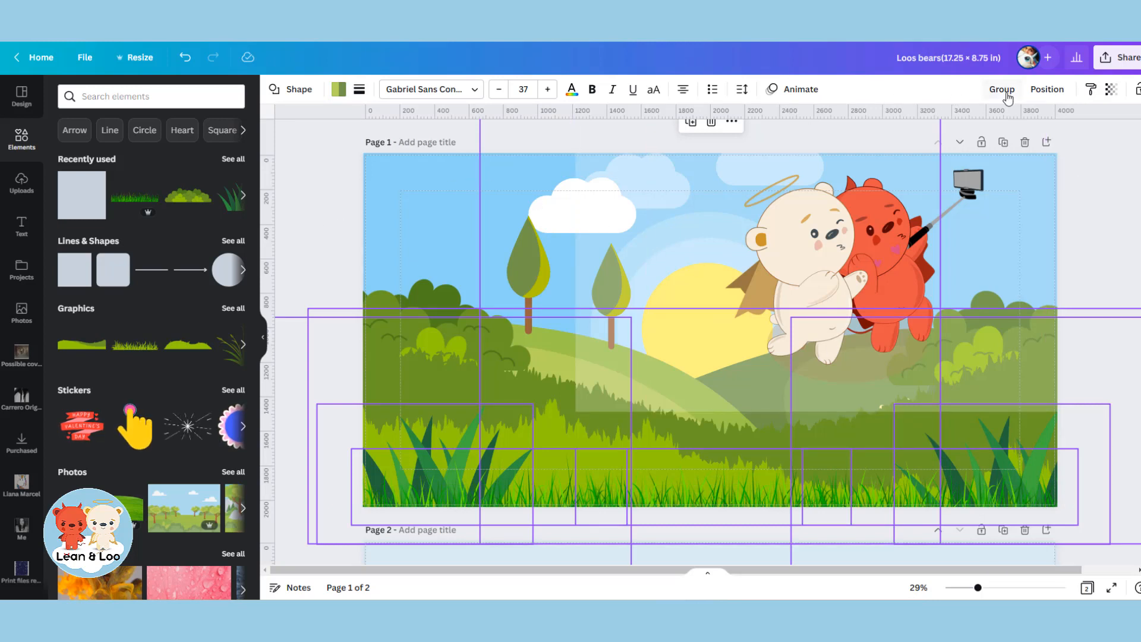
click(1047, 90)
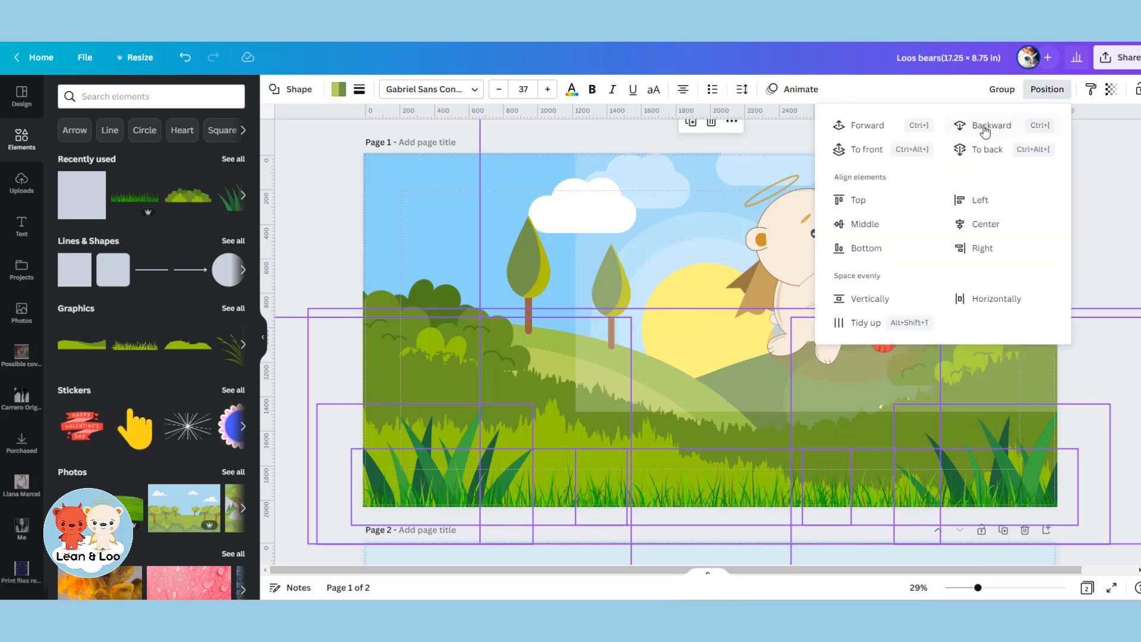
click(868, 150)
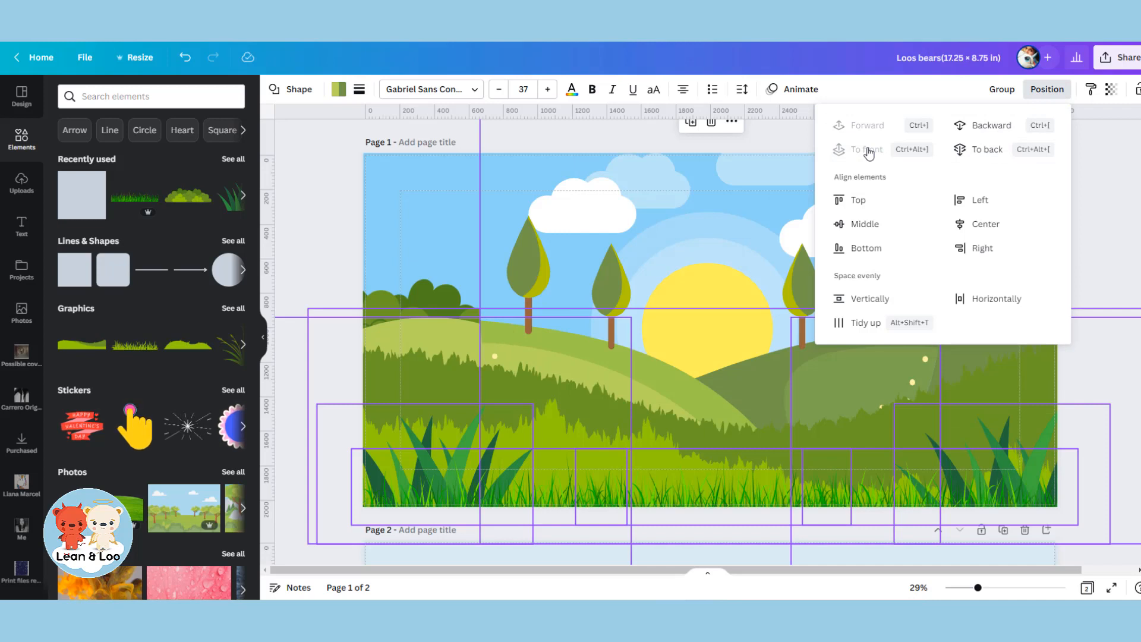
click(994, 153)
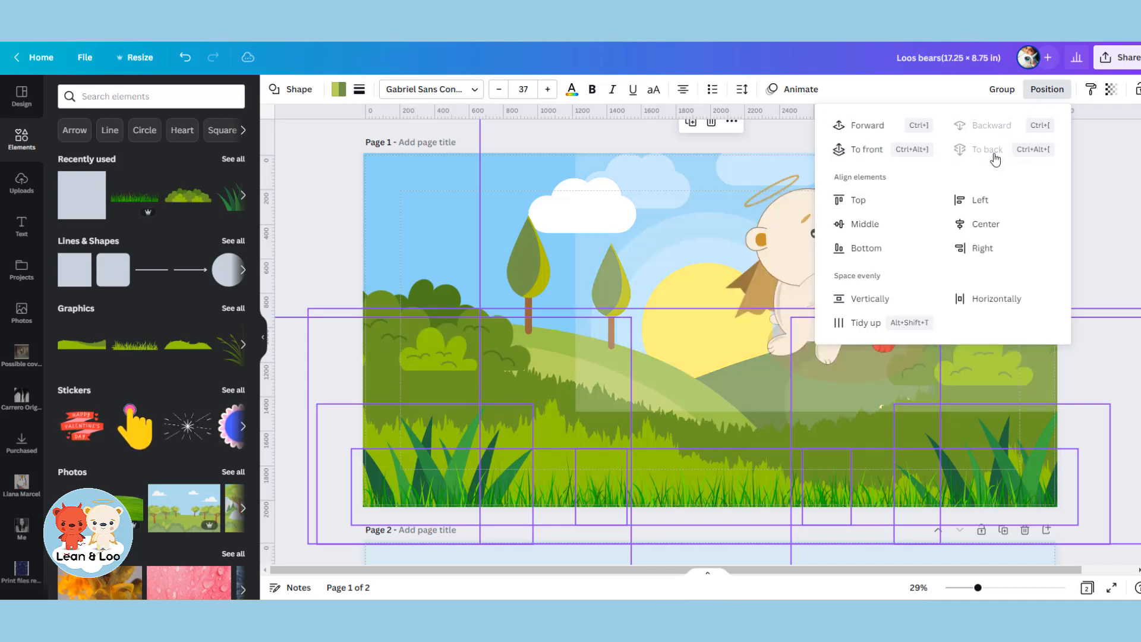
click(312, 224)
click(312, 224)
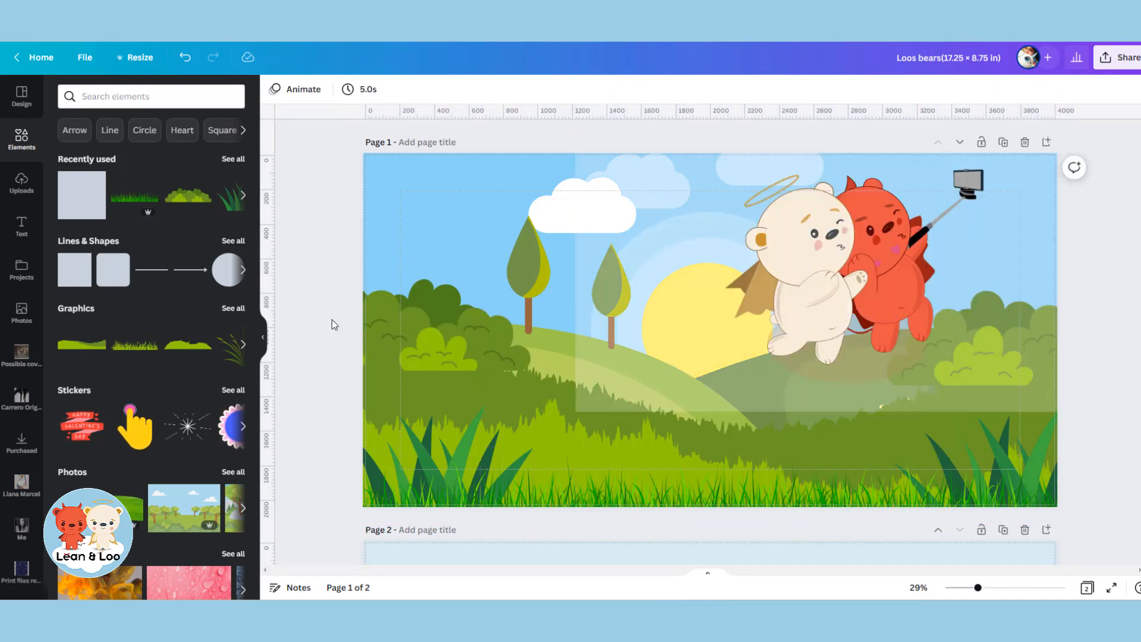
Move the white overlay down over the grass and bring the lower-right thin grass strip in front of it.
click(427, 451)
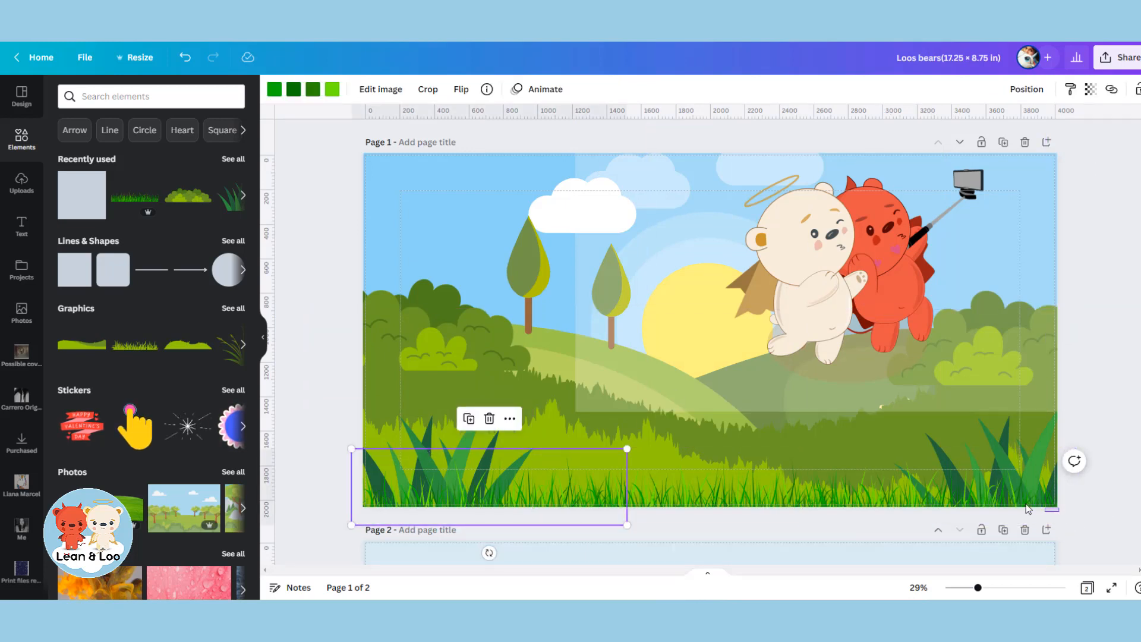
mouse_move(1028, 509)
mouse_down()
mouse_move(986, 497)
mouse_move(1009, 502)
mouse_up()
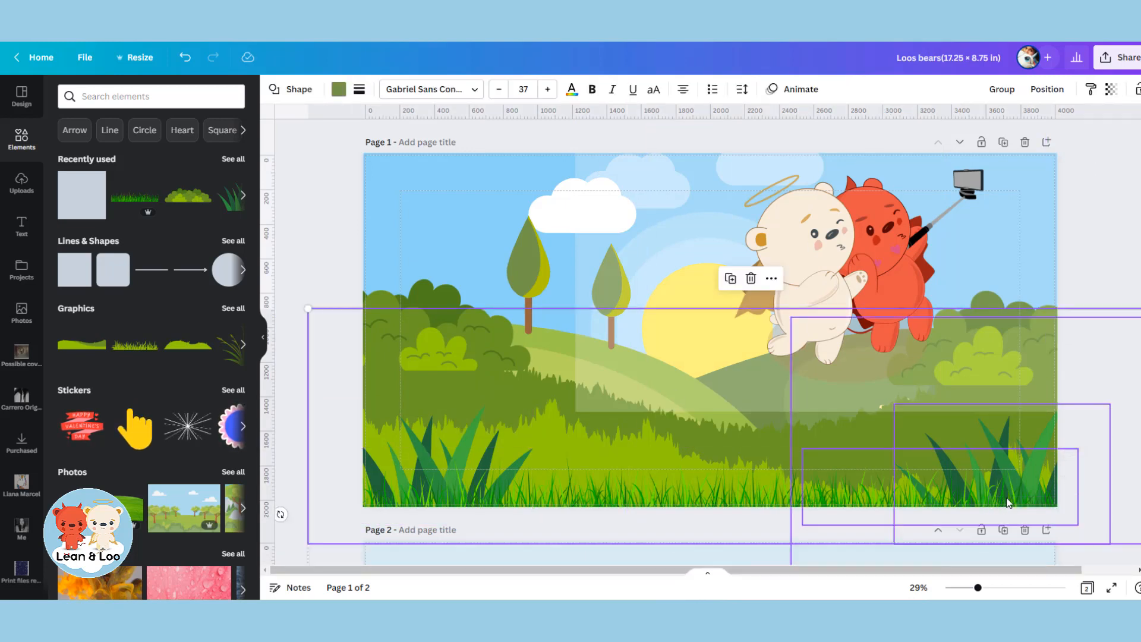
click(1107, 225)
click(971, 468)
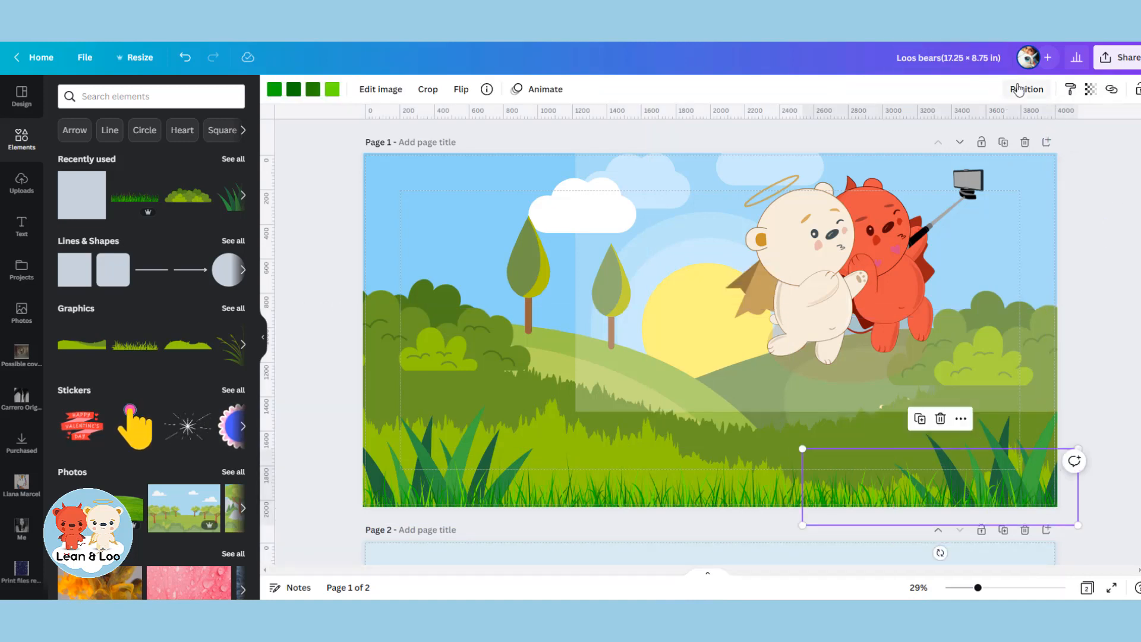
click(1018, 90)
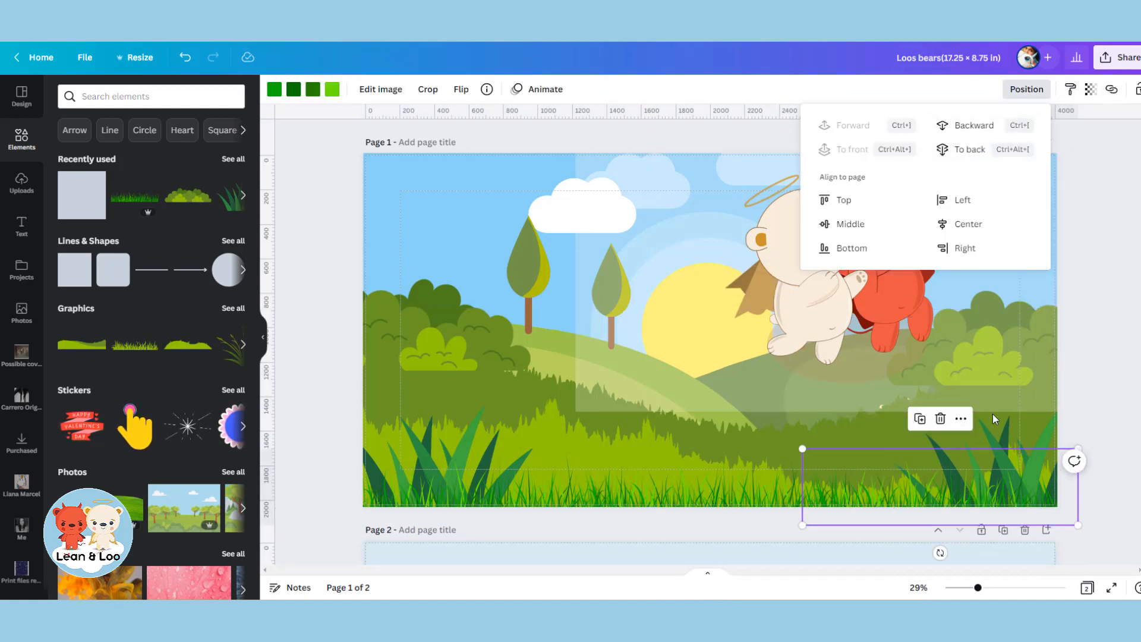
drag(607, 351, 629, 435)
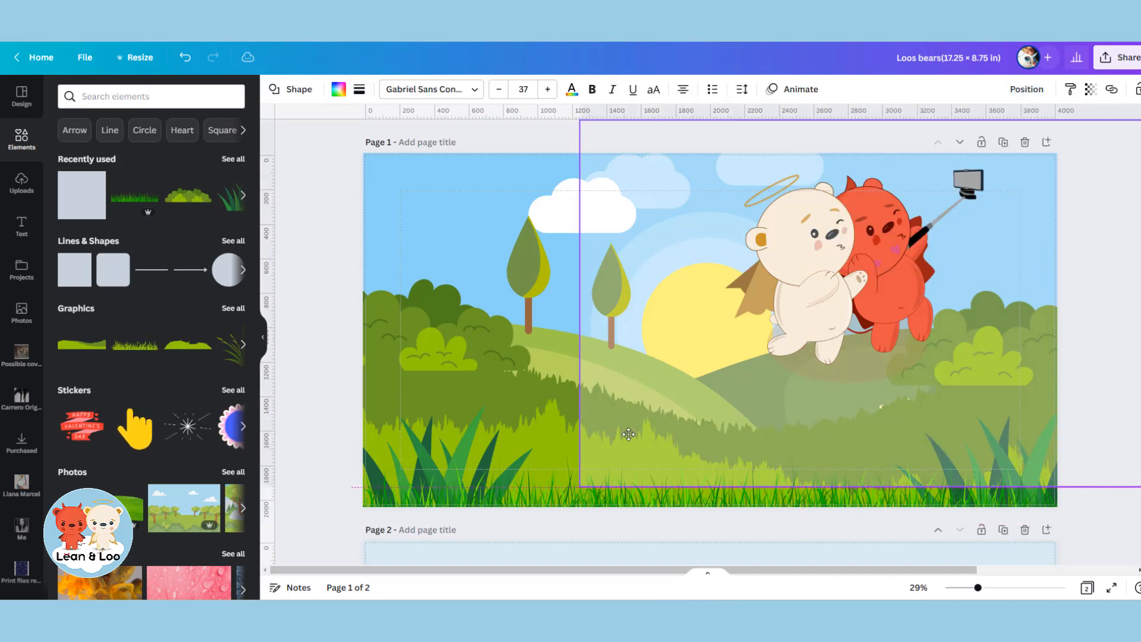
click(893, 498)
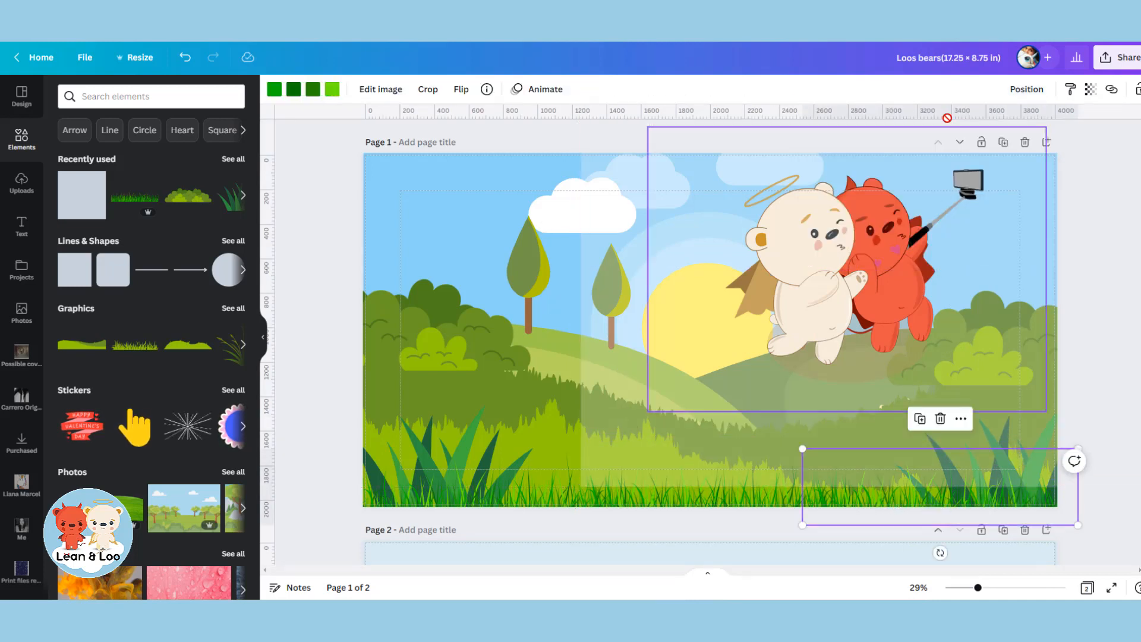
click(1011, 95)
click(848, 149)
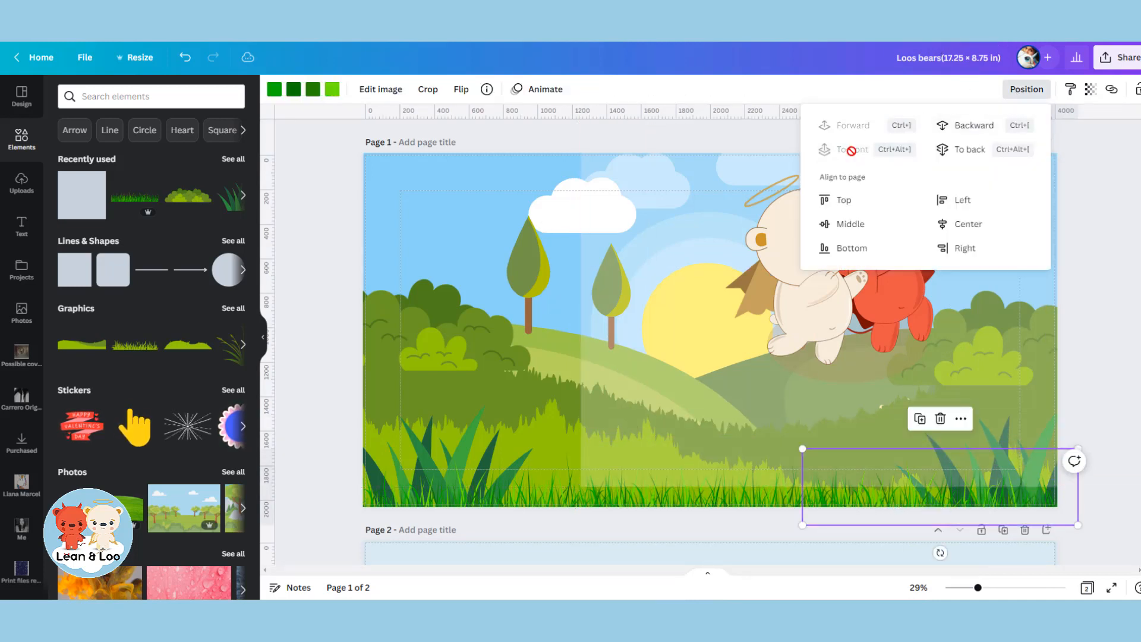
Bring the middle and left thin grass strips to the front and shift the white overlay left across page 1's full width.
click(721, 492)
click(1017, 91)
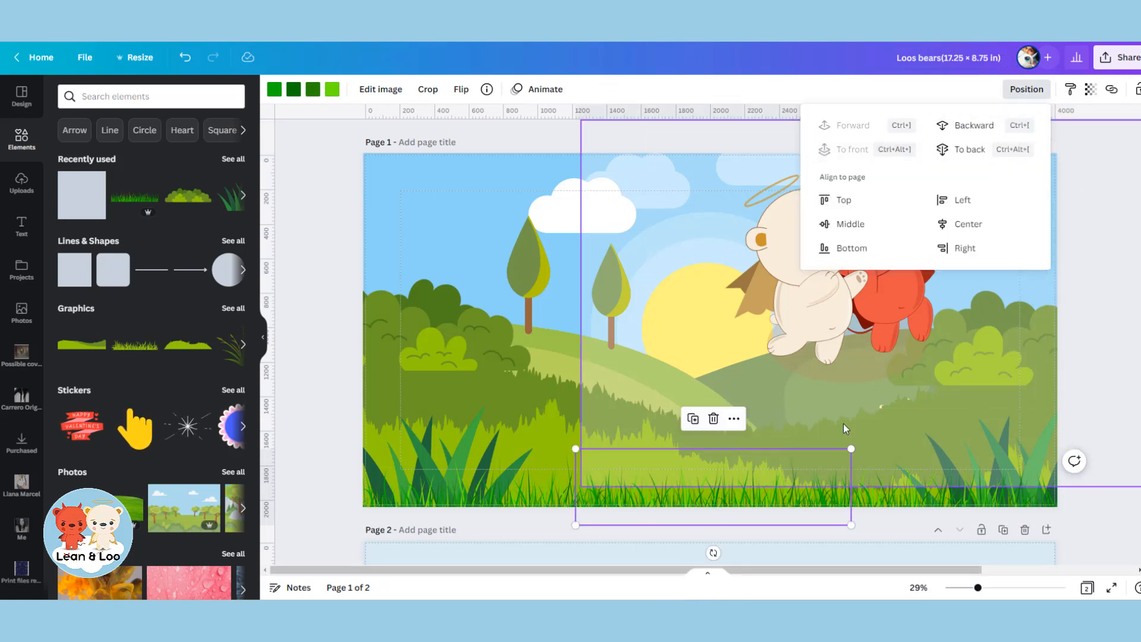
click(637, 424)
click(502, 508)
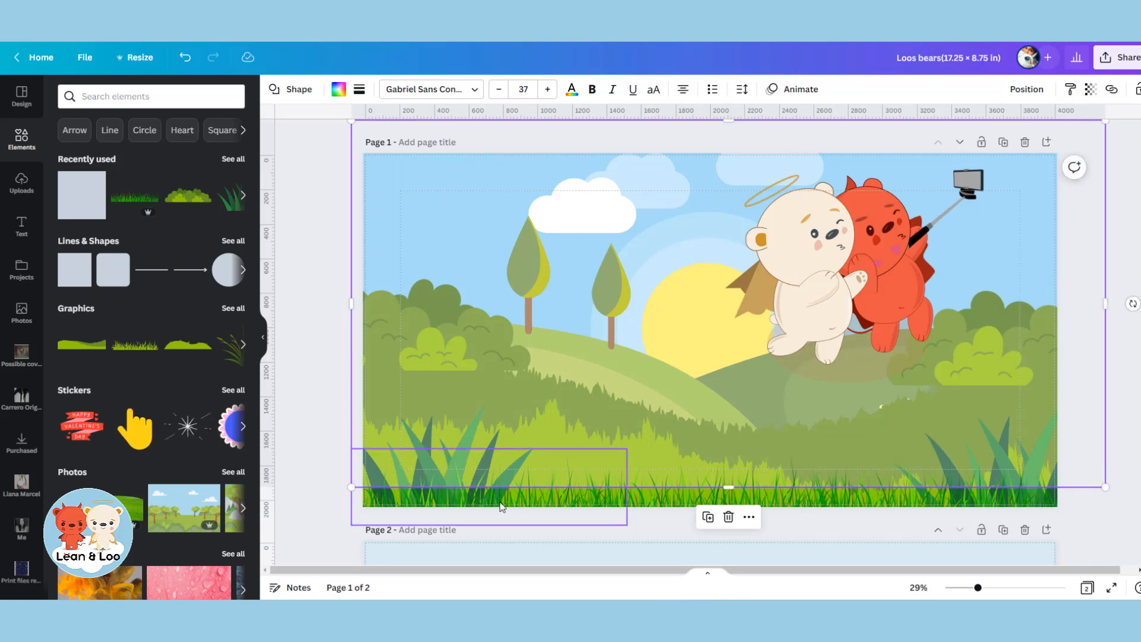
click(1021, 90)
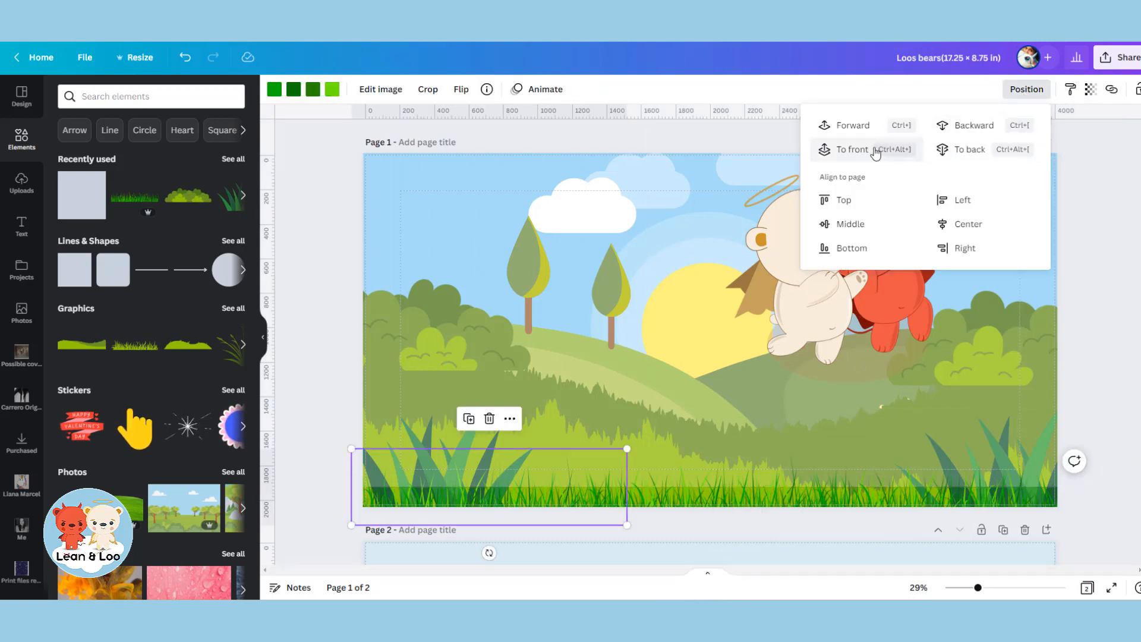
click(901, 149)
Bring the tall grass tufts in page 1's lower-left and lower-right corners in front of the white overlay.
click(497, 358)
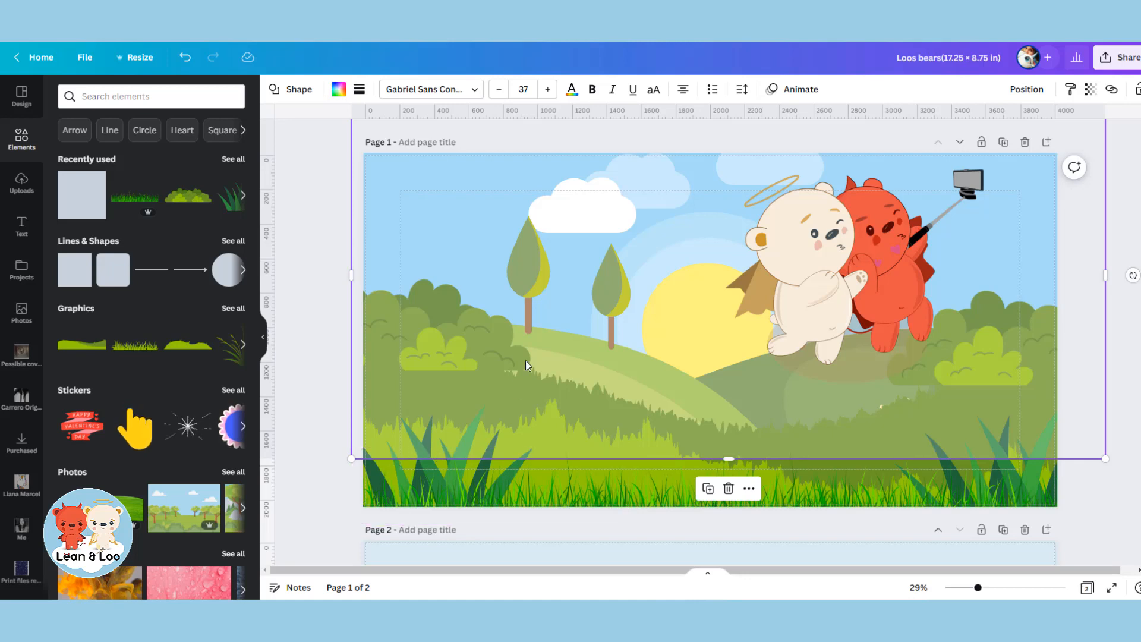
click(460, 448)
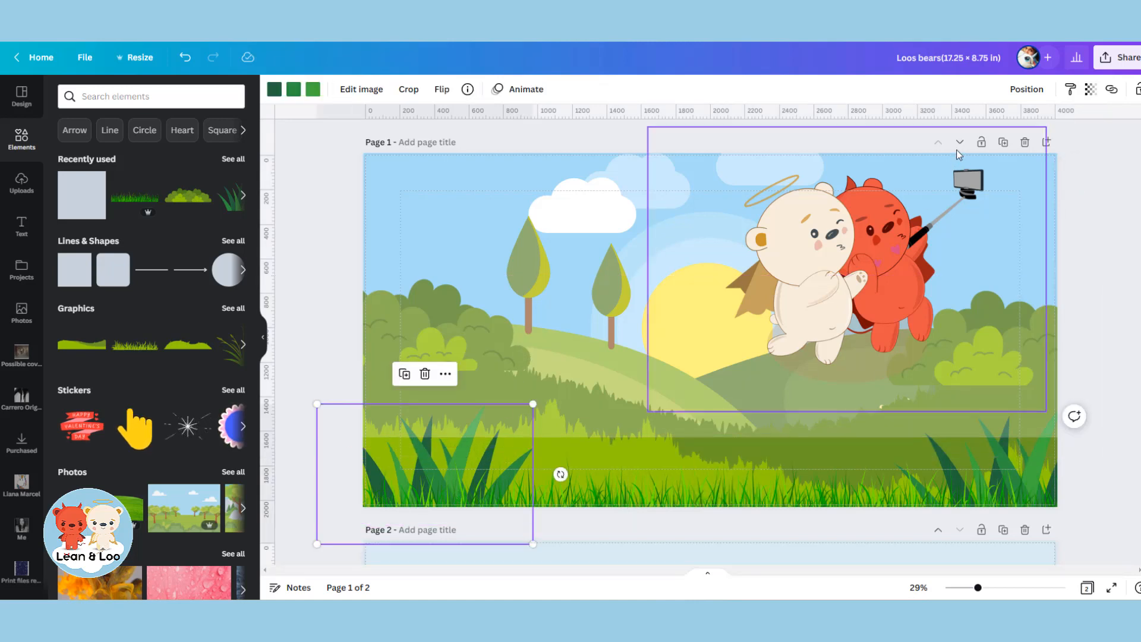
click(1027, 89)
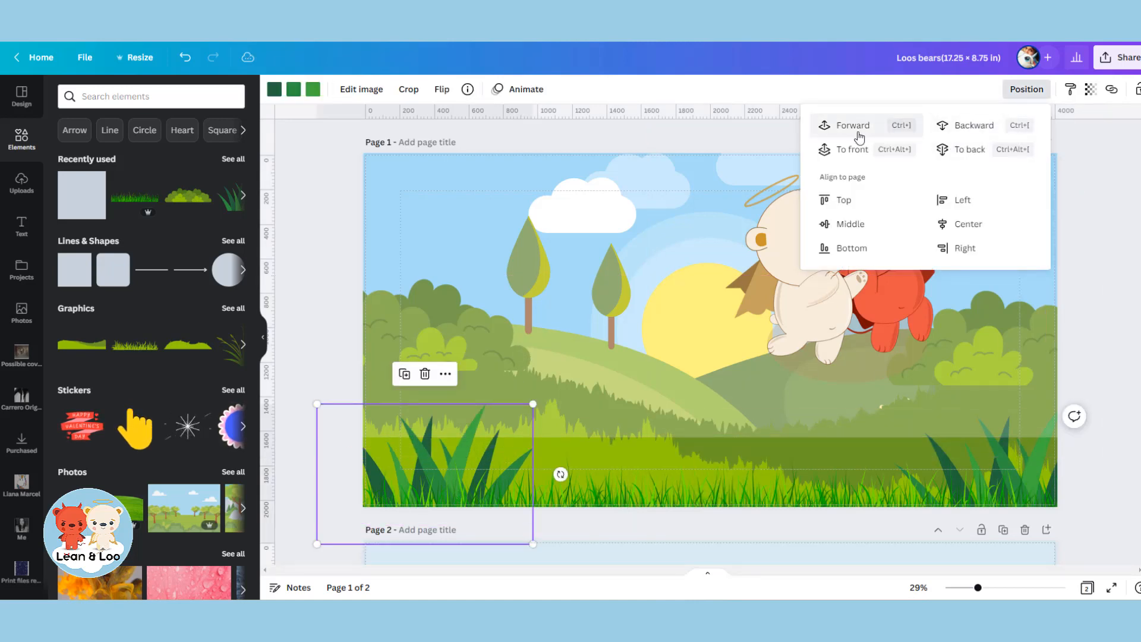
click(1003, 452)
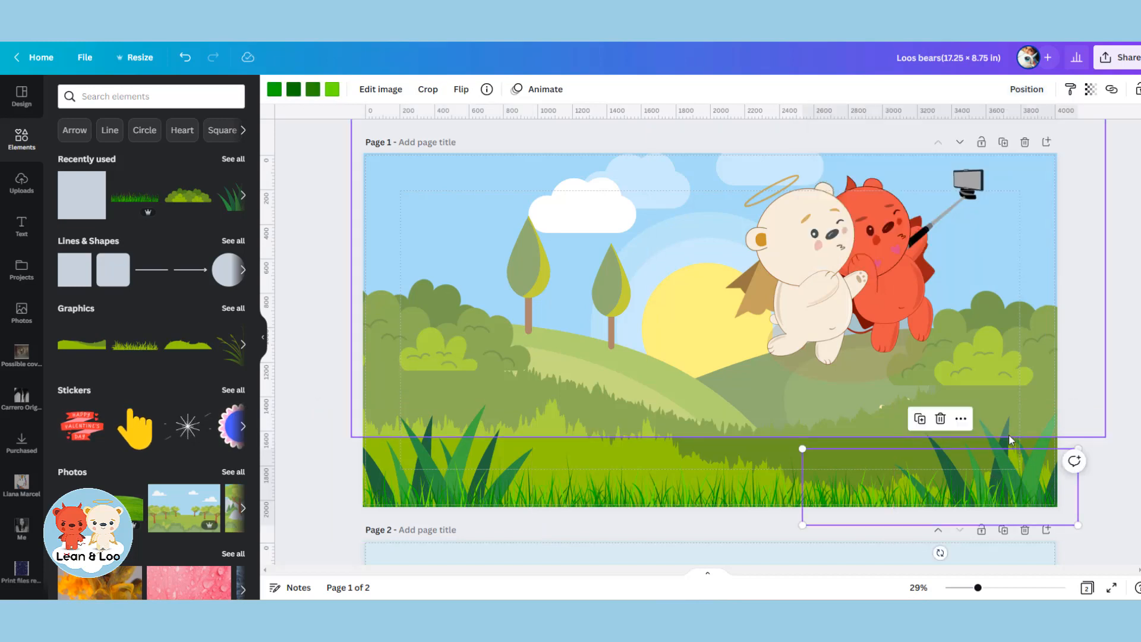
click(1010, 444)
click(1026, 89)
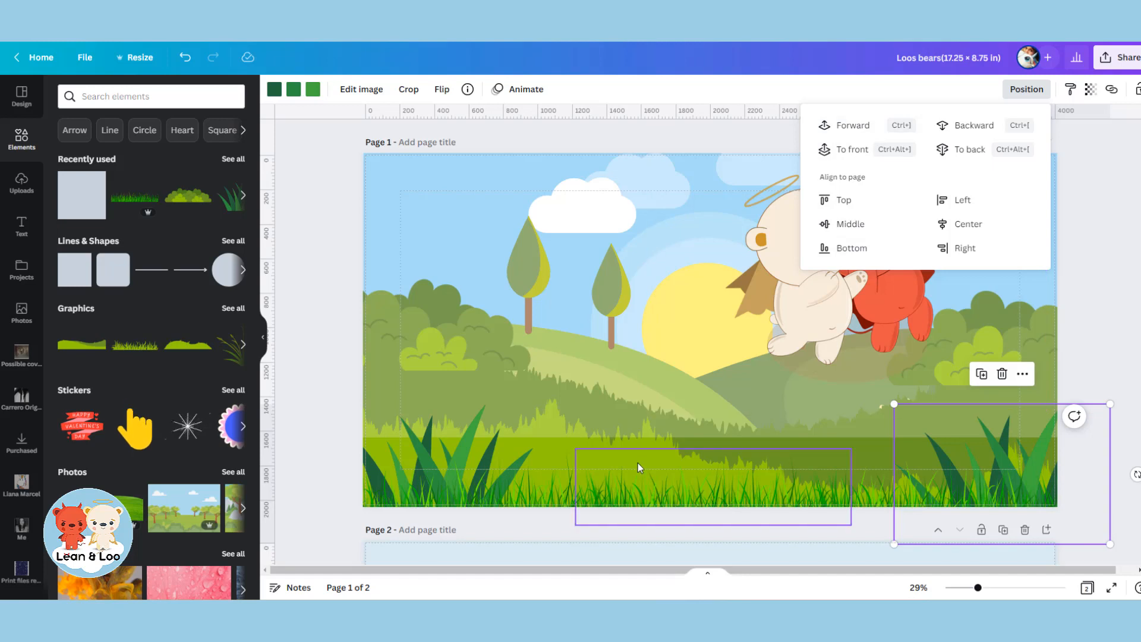
click(643, 447)
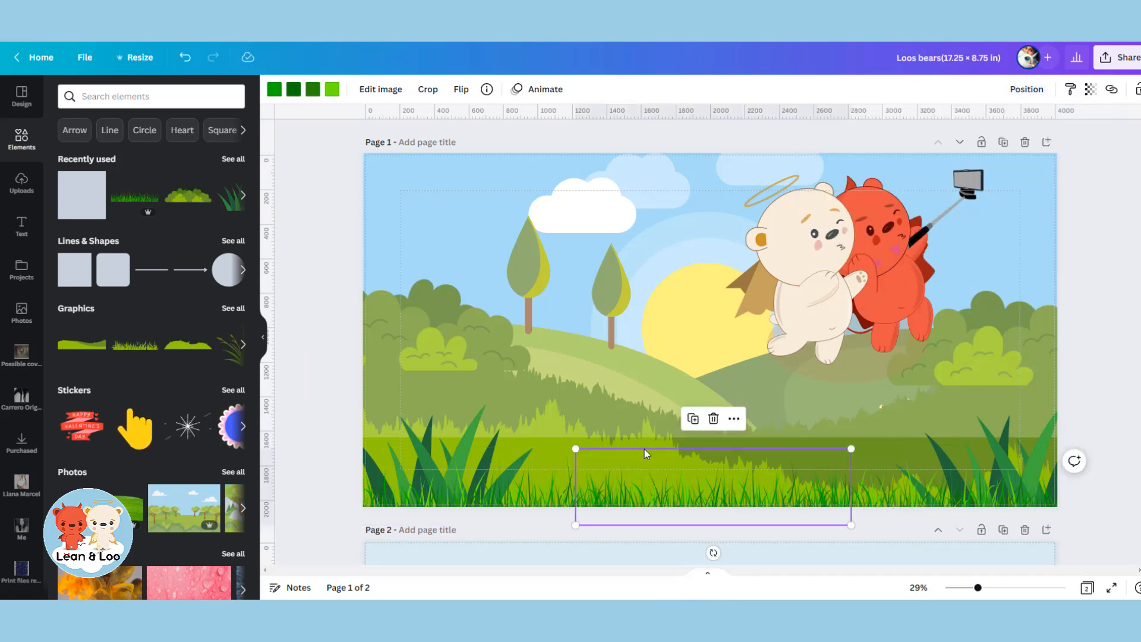
Slide the white overlay up to select the foreground hill graphic beneath it, and move the overlay back down to cover all of page 1.
drag(591, 359, 582, 306)
click(595, 434)
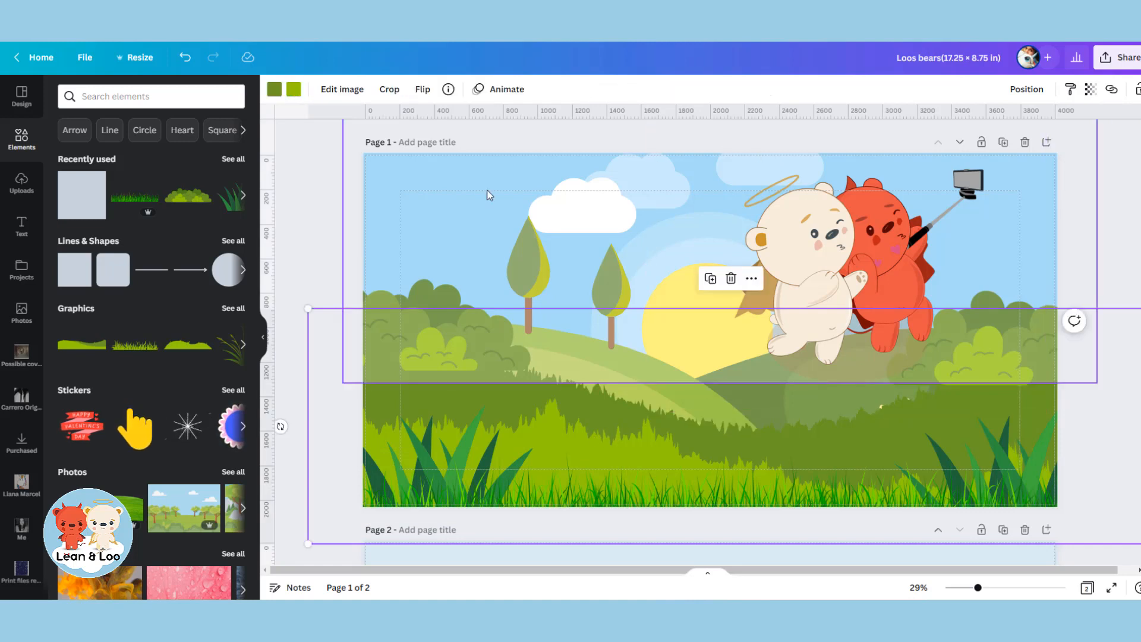
drag(465, 218, 470, 141)
click(591, 409)
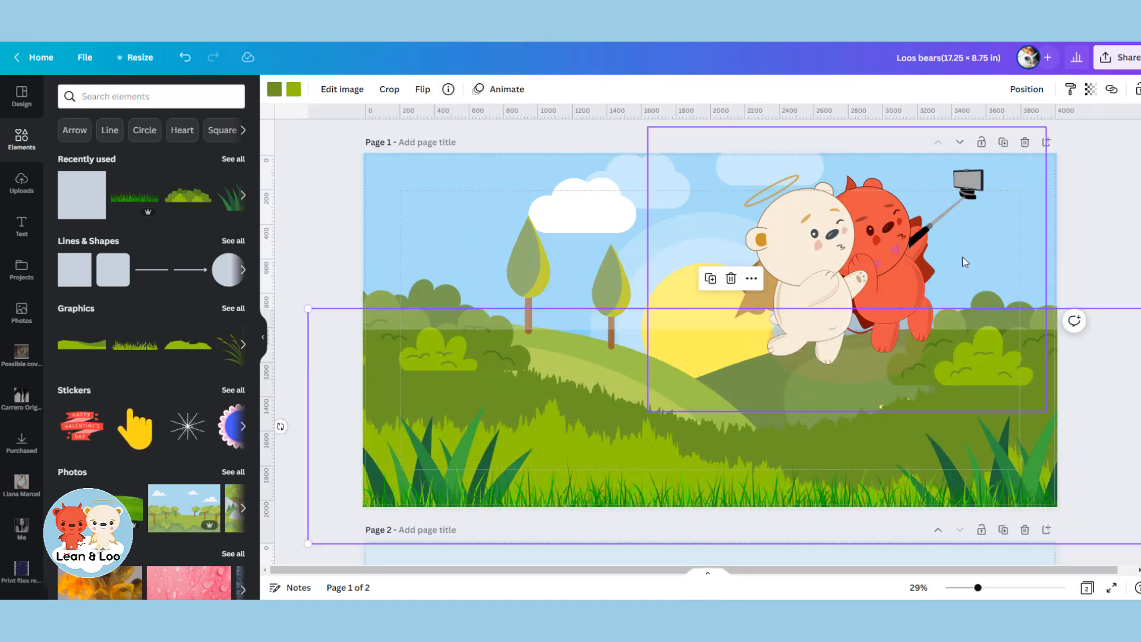
click(1028, 89)
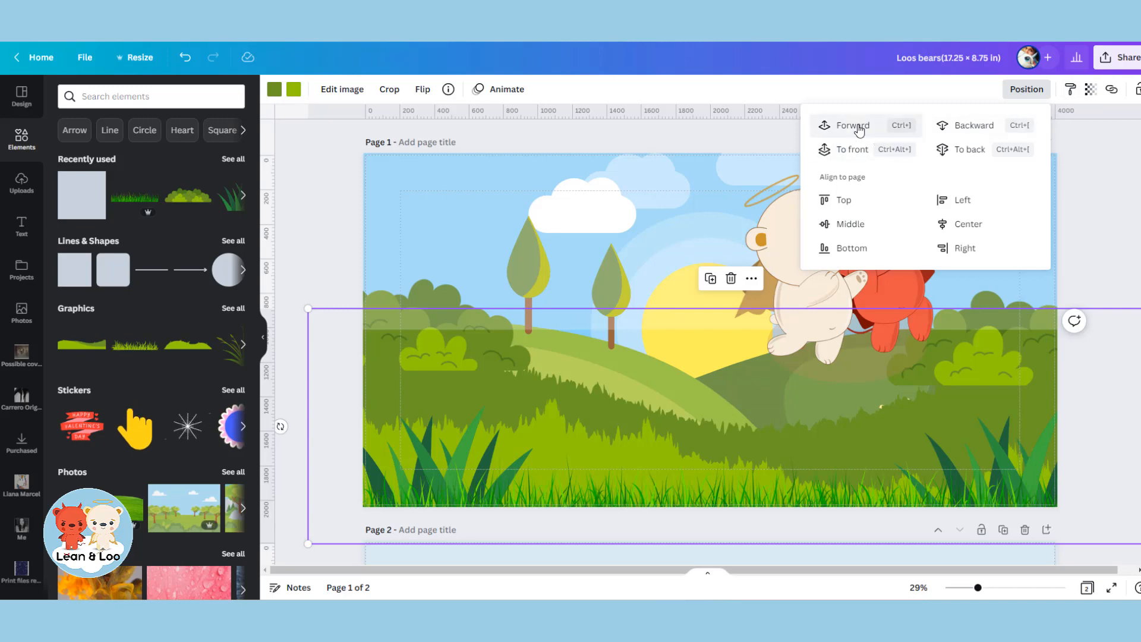
drag(474, 220, 473, 387)
Move the selfie bears to page 1's lower-left foreground and send them backward behind the grass strips and left grass tuft.
click(851, 280)
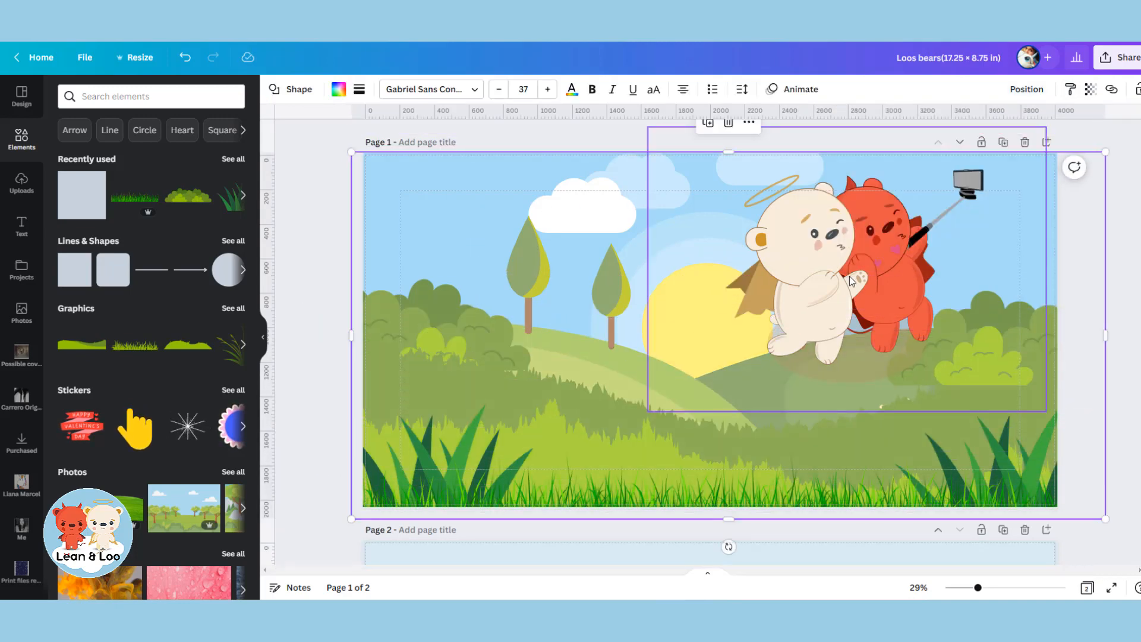
drag(851, 279, 600, 409)
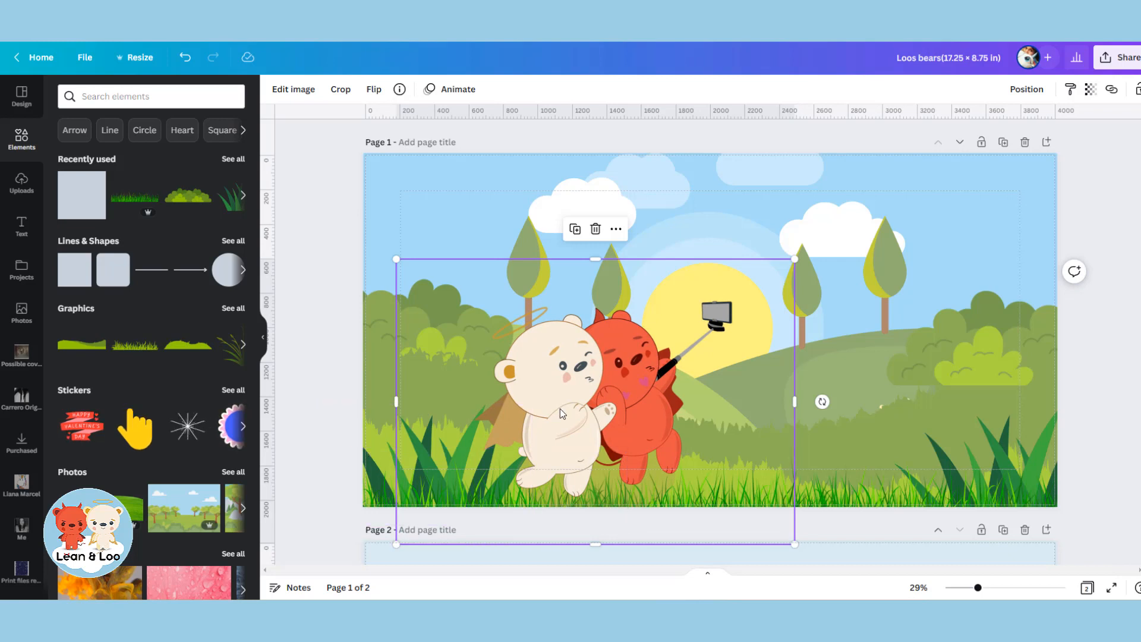
click(1028, 90)
click(979, 127)
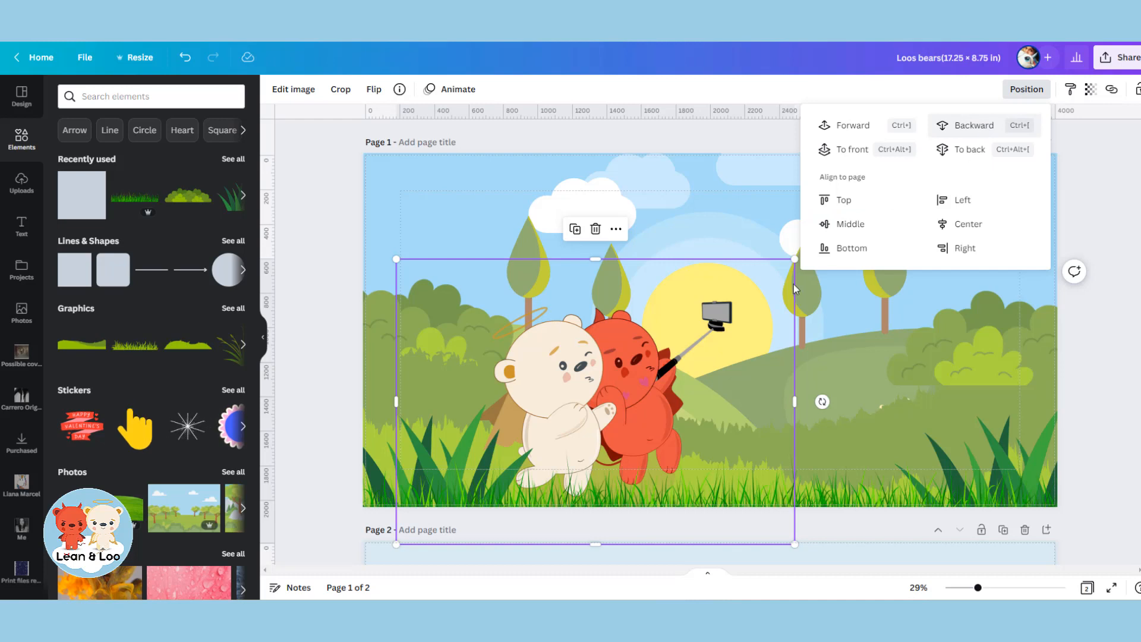
drag(606, 349, 606, 336)
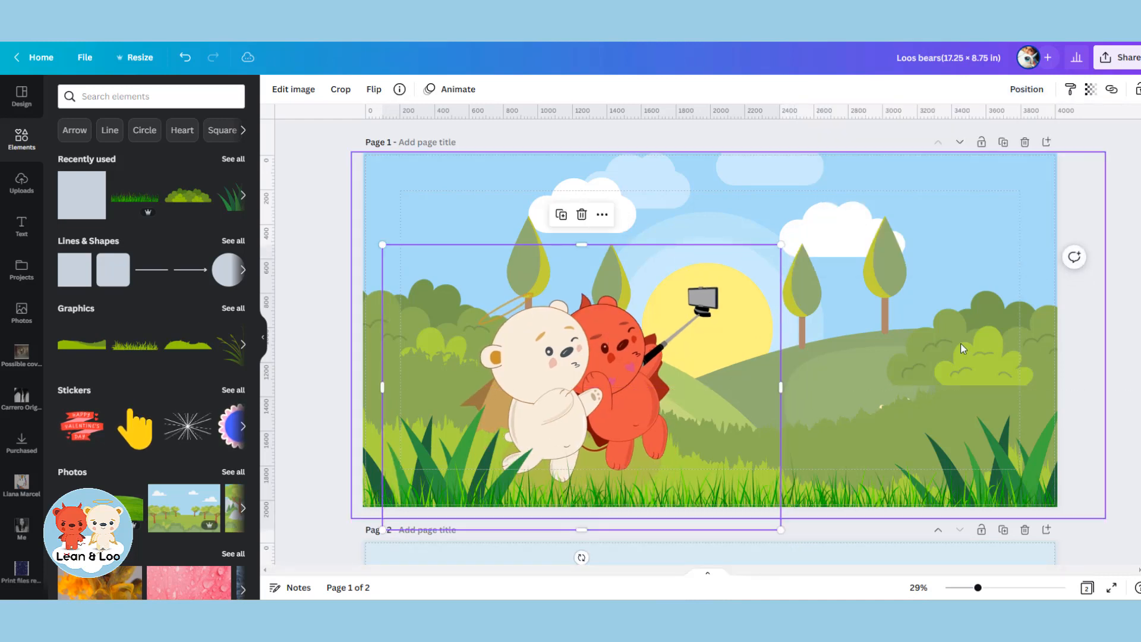
click(1131, 209)
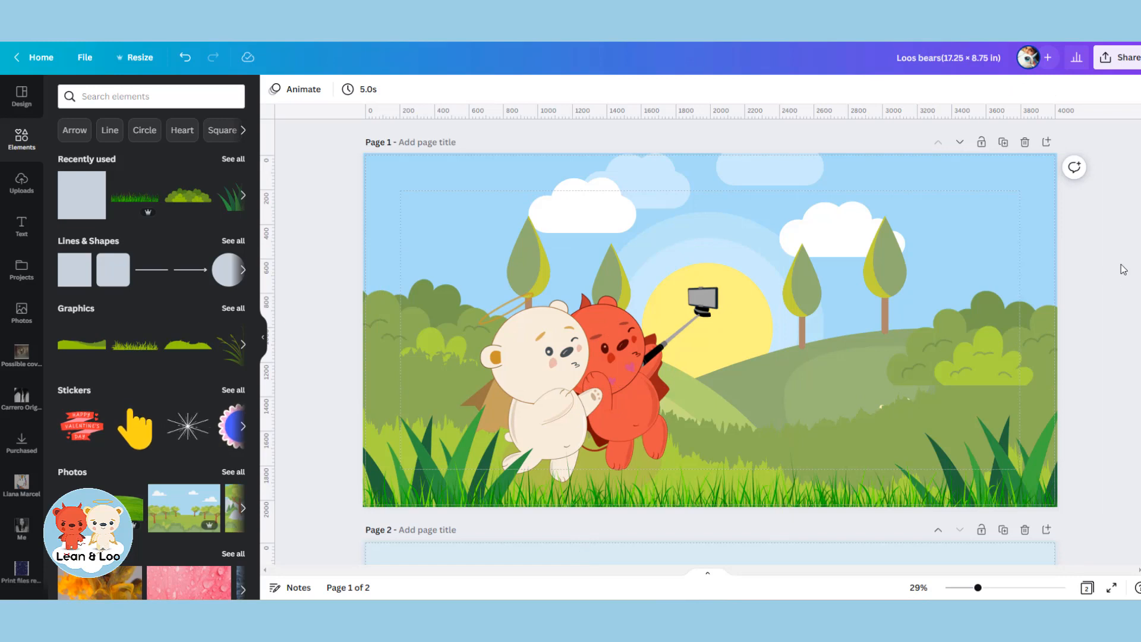